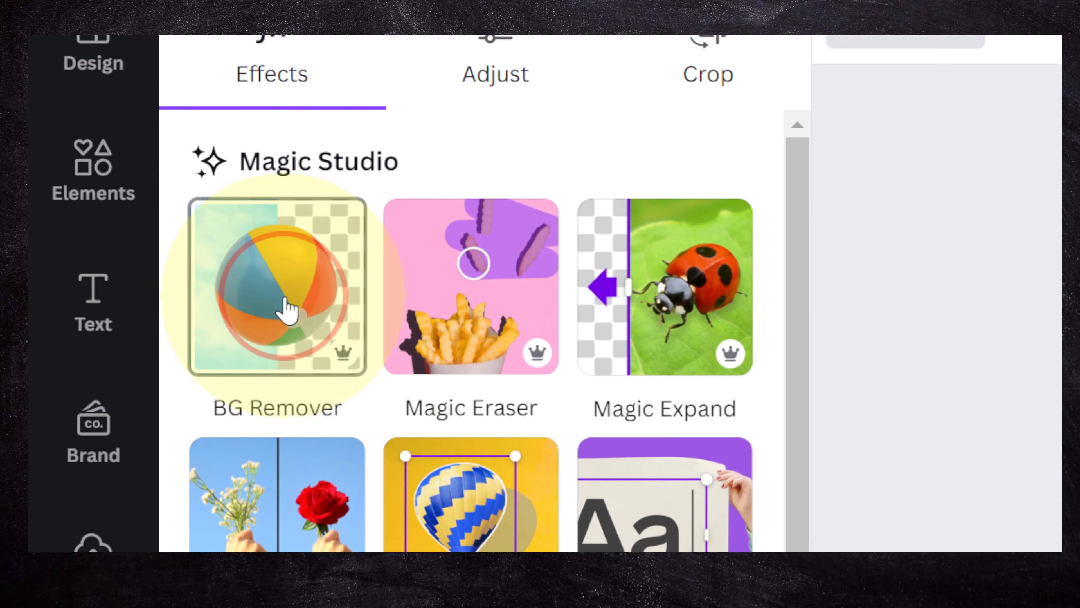
Remove the cinema audience photo's background and brush back the hall walls, ceiling and screen border with the Restore brush at size 62.
left_click(286, 309)
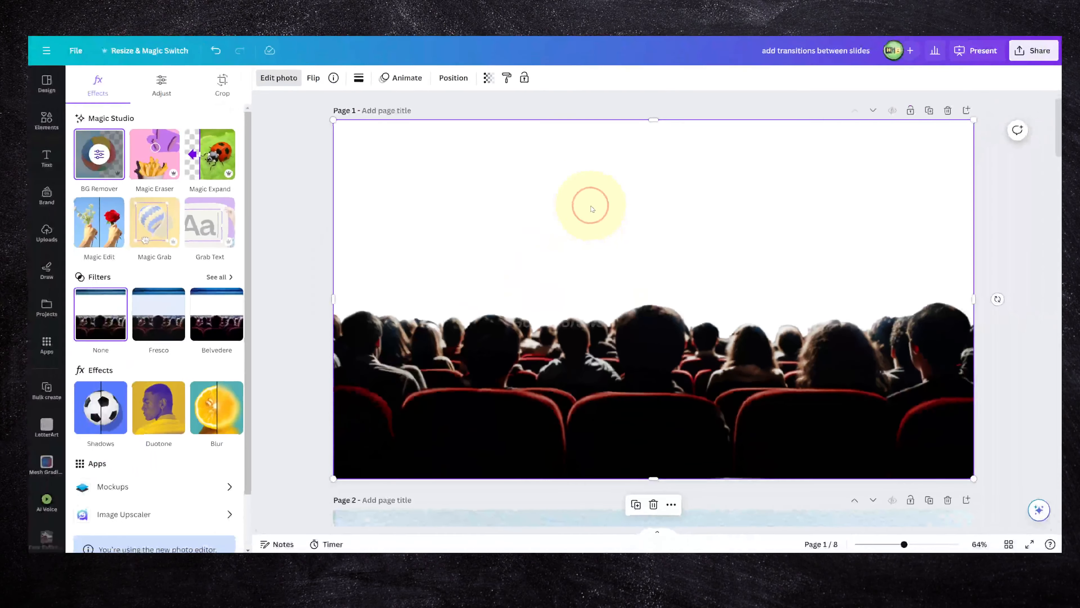
left_click(102, 155)
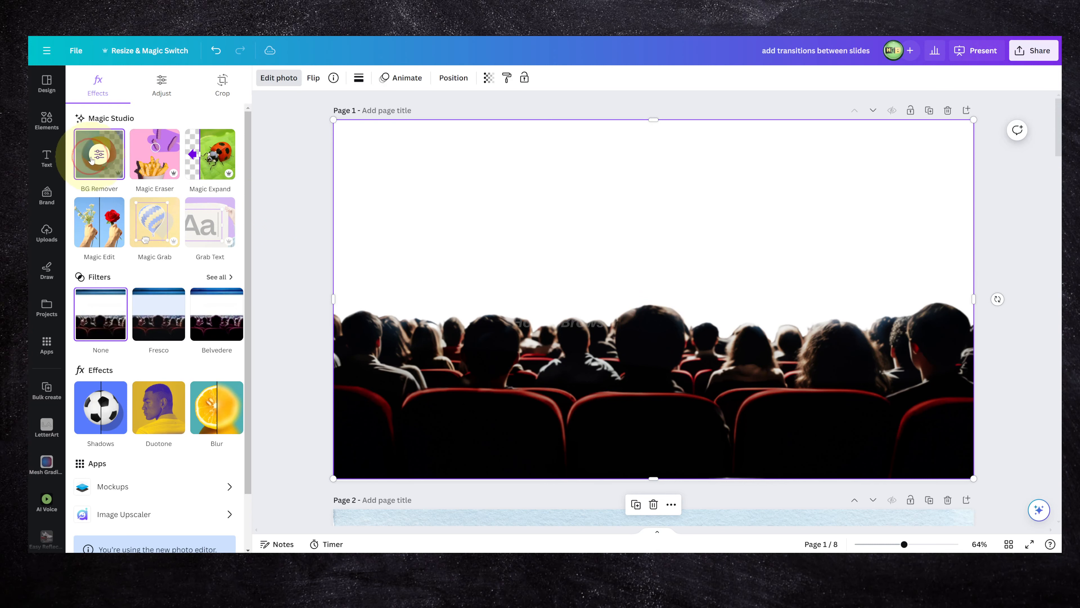
left_click(153, 140)
mouse_move(330, 104)
left_mouse_down()
mouse_move(330, 273)
mouse_move(496, 140)
mouse_move(432, 270)
mouse_move(324, 147)
left_mouse_up()
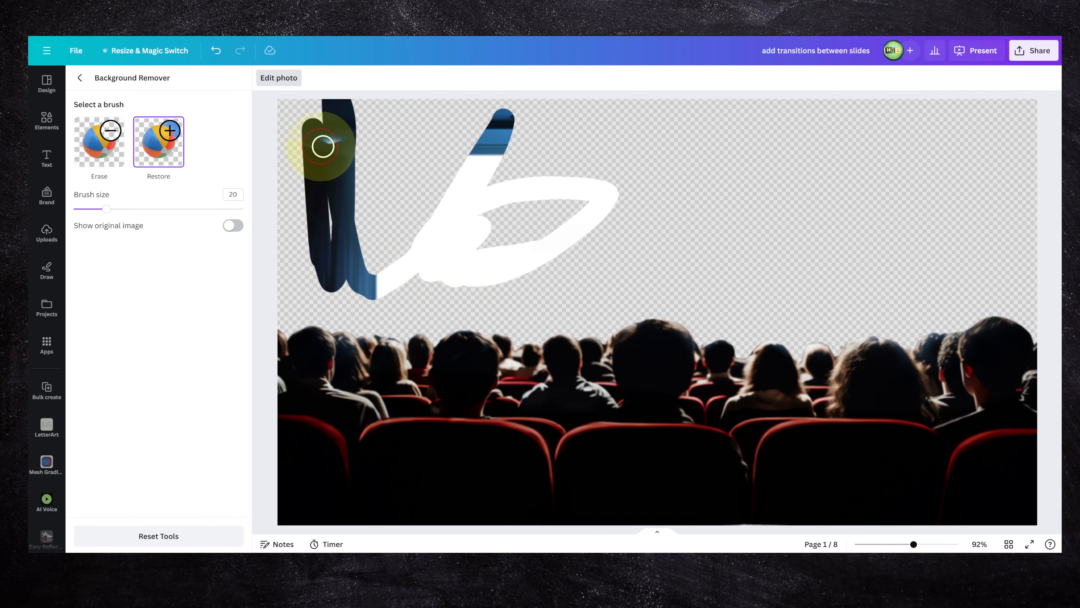
mouse_move(258, 156)
left_mouse_down()
mouse_move(335, 260)
mouse_move(340, 242)
mouse_move(383, 345)
mouse_move(351, 290)
mouse_move(349, 115)
mouse_move(1044, 140)
mouse_move(959, 345)
mouse_move(856, 350)
mouse_move(954, 344)
left_mouse_up()
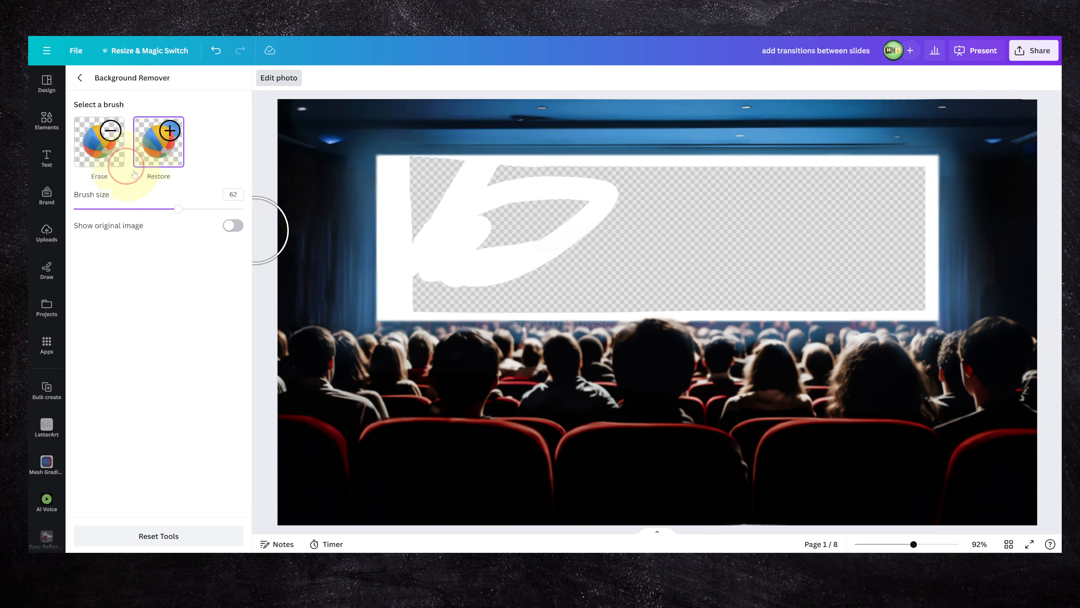
Erase the restored white patches inside the cinema screen with the Erase brush at size 62, and leave the Background Remover.
left_click(101, 142)
mouse_move(400, 259)
left_mouse_down()
mouse_move(410, 193)
mouse_move(458, 234)
left_mouse_up()
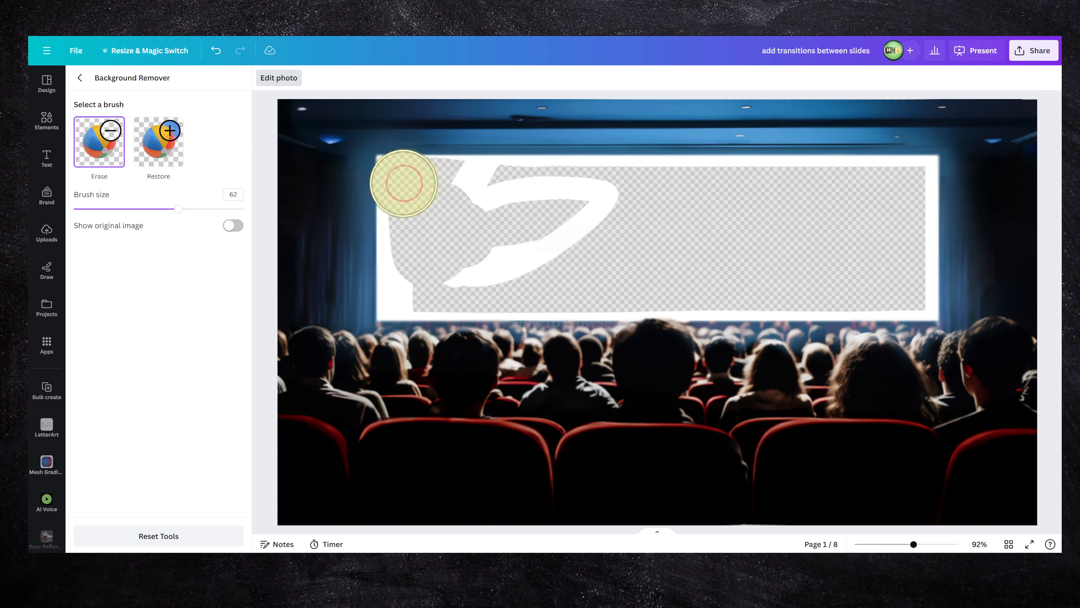
mouse_move(403, 183)
left_mouse_down()
mouse_move(485, 195)
mouse_move(722, 195)
left_mouse_up()
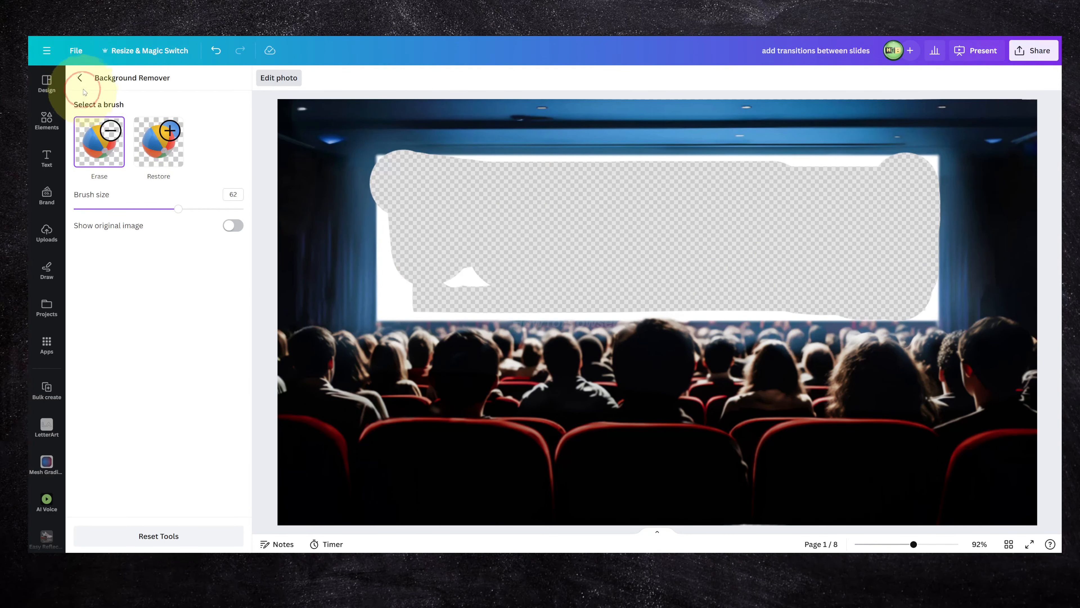
left_click(80, 81)
Delete the cinema audience photo from page 1.
left_click_drag(494, 239, 562, 194)
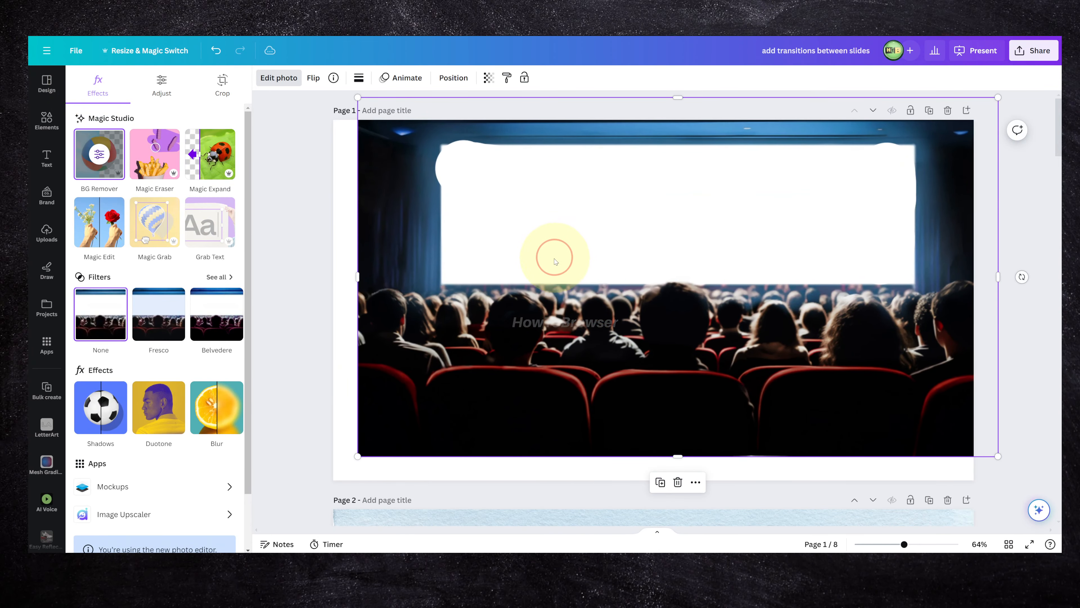
key("Delete")
Search the elements library for white background images and limit the results to photos.
left_click(47, 123)
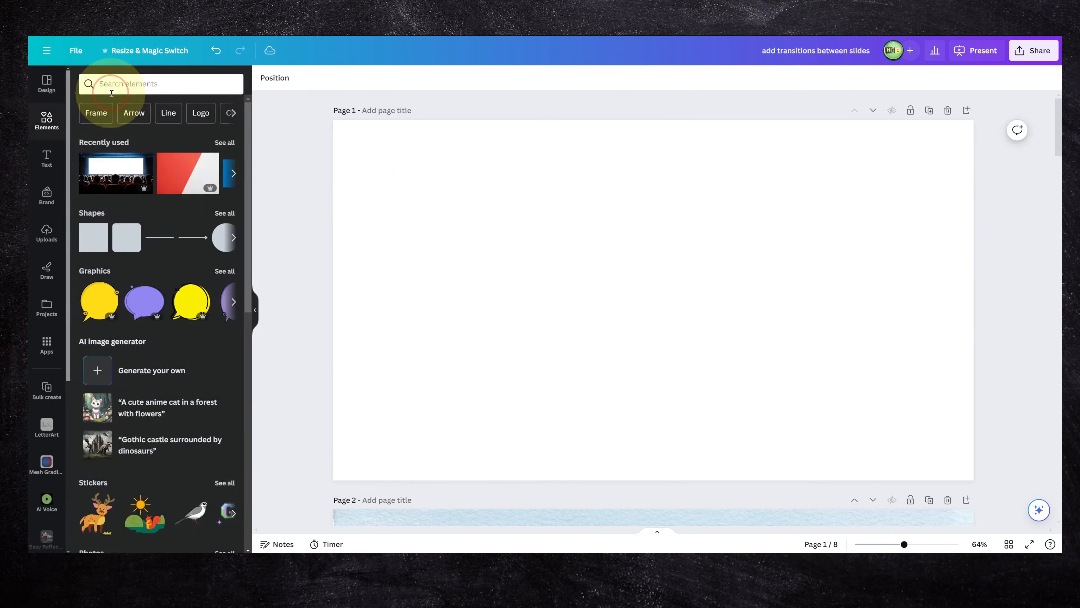
left_click(124, 85)
type("white")
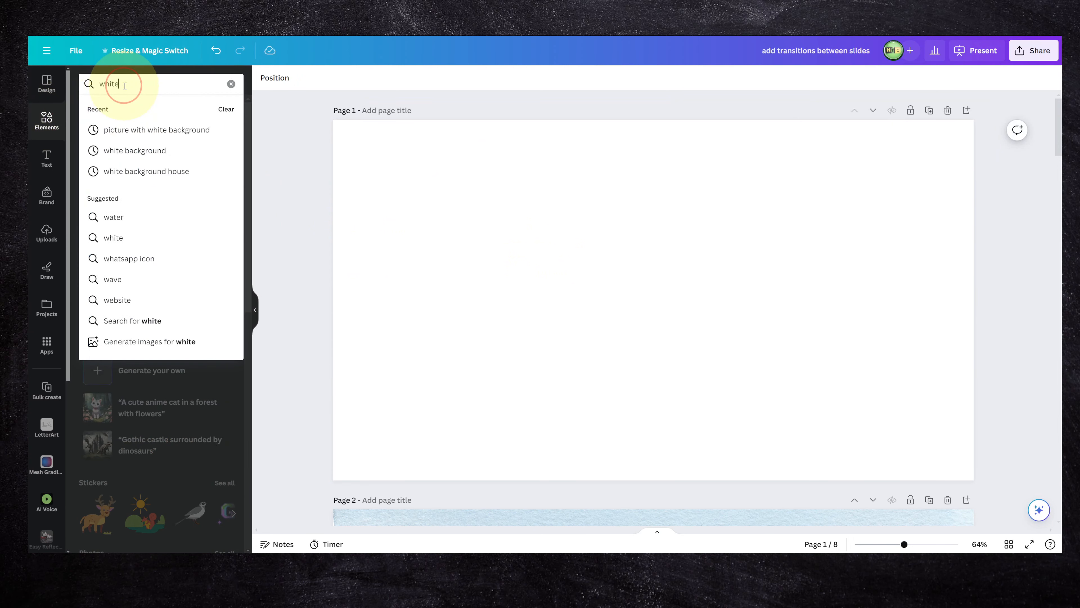
left_click(147, 131)
left_click(160, 139)
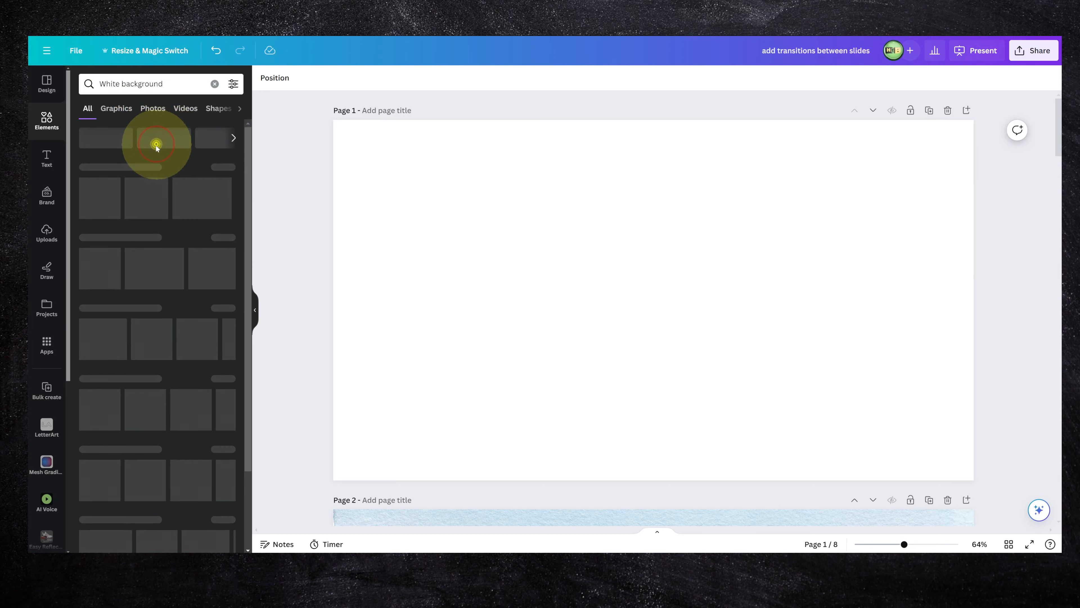
left_click(150, 140)
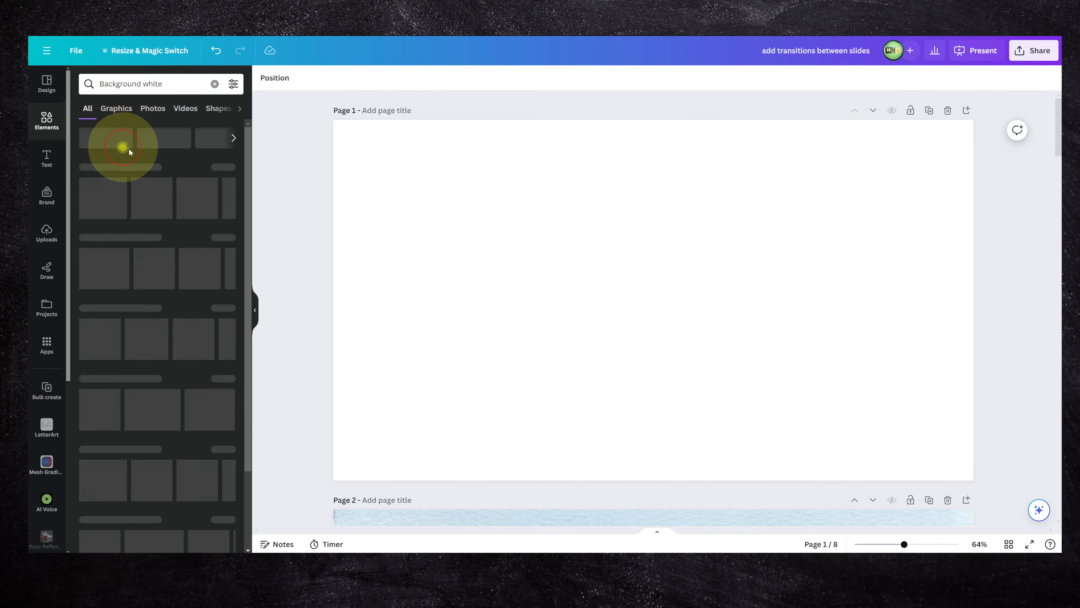
left_click(152, 108)
Replace the search with "photo with white background" and show only photo results.
left_click(214, 84)
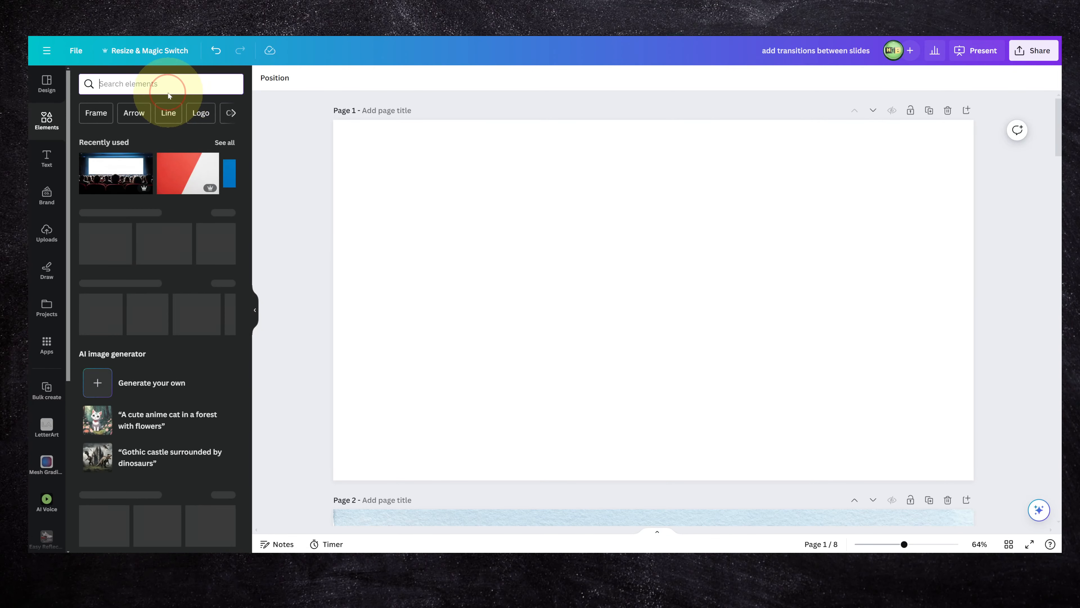
type("photo")
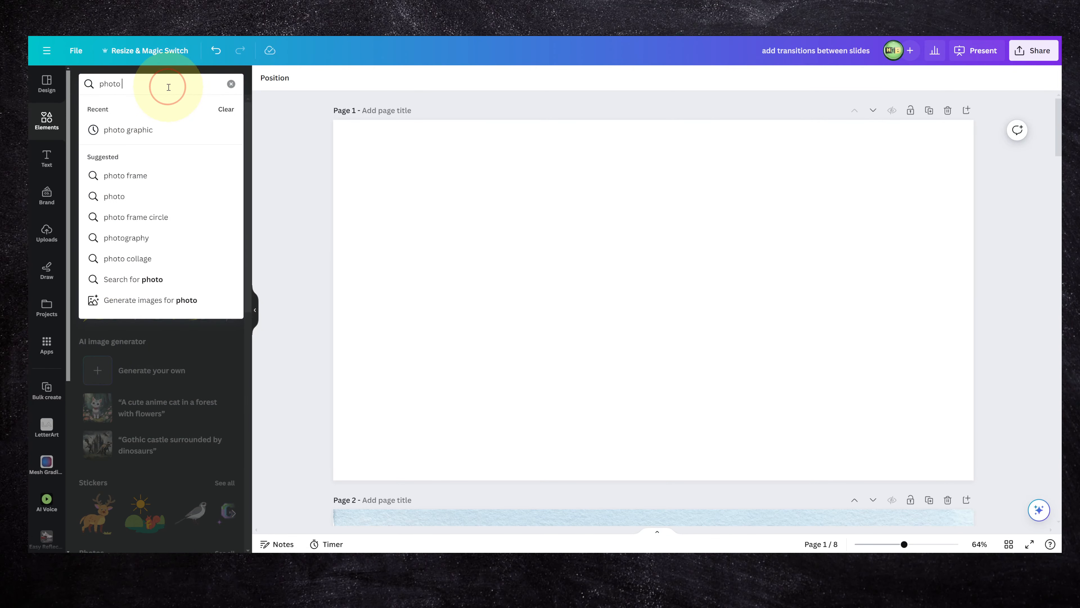
key("Return")
left_click(159, 109)
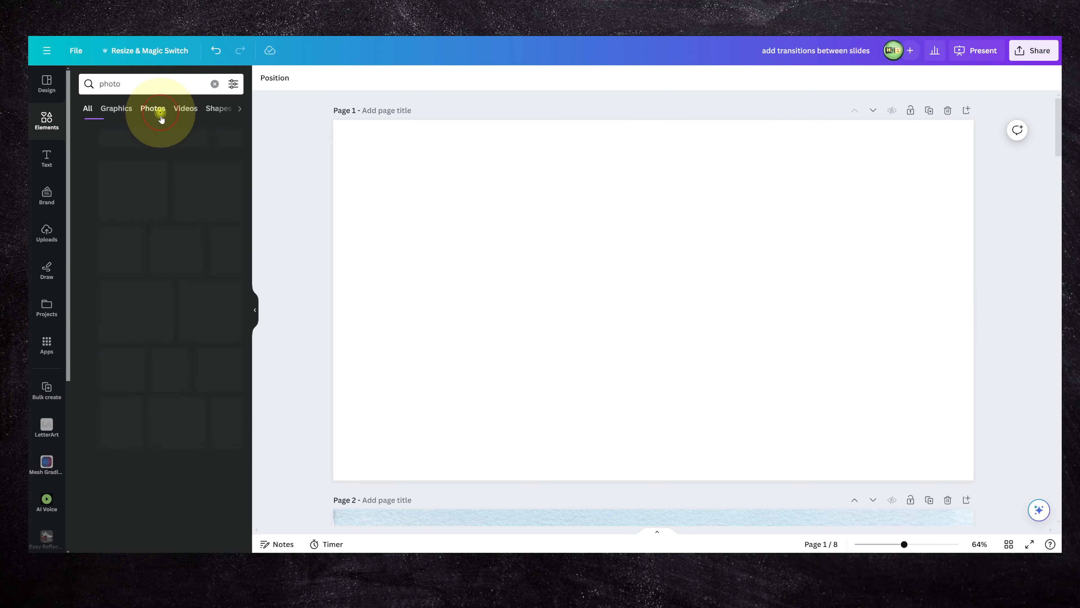
scroll(163, 219, "down", 3)
scroll(163, 219, "down", 3)
scroll(163, 213, "up", 6)
left_click(128, 84)
type("with white background")
key("Return")
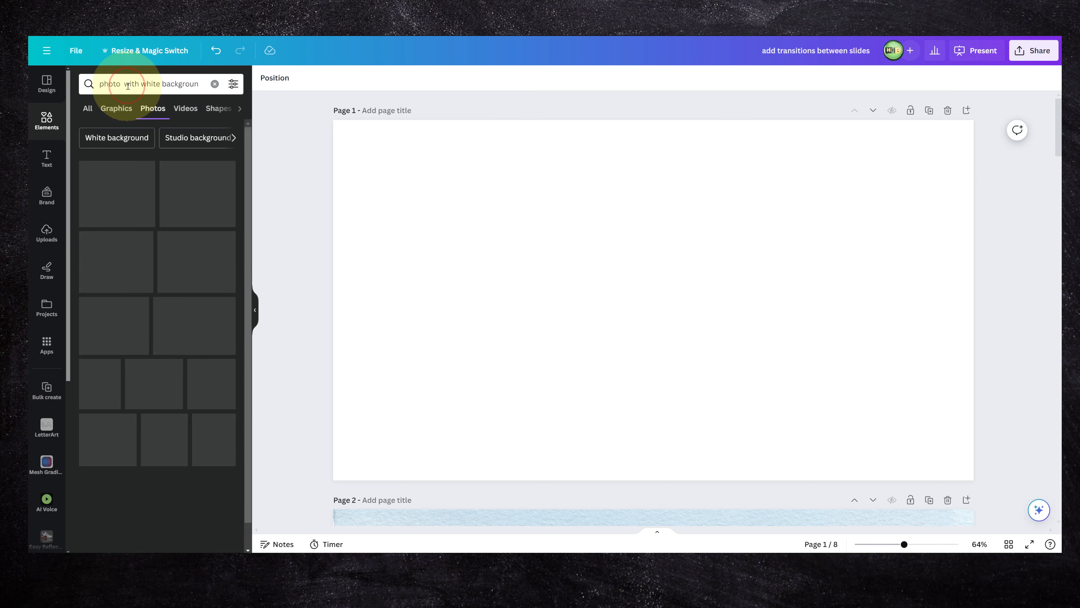
Add the photo of the curly-haired woman in a blue shirt to page 1 and position it on the page.
scroll(145, 169, "down", 3)
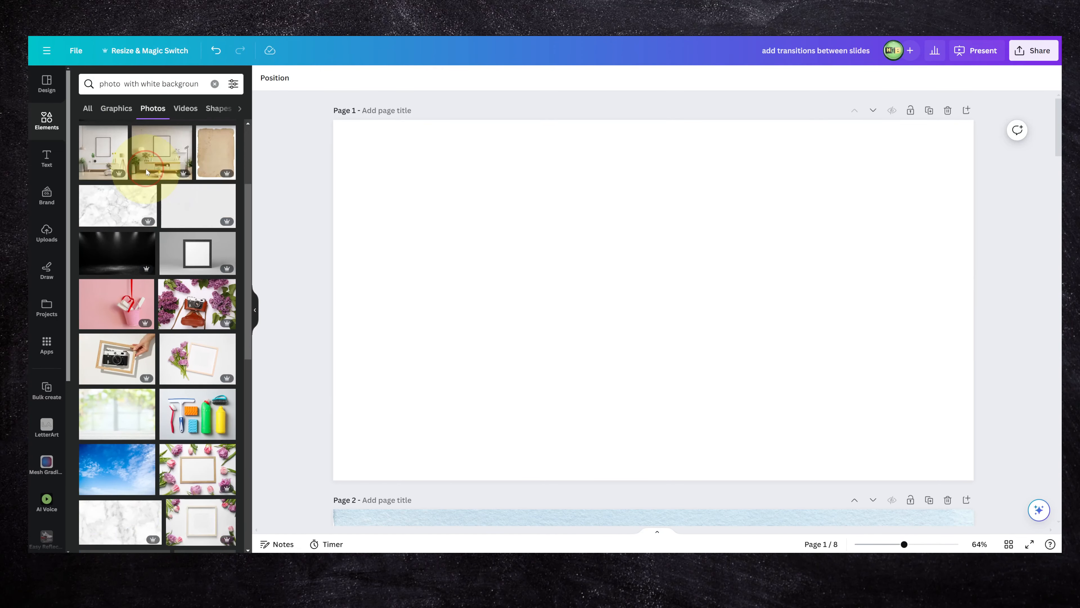
scroll(146, 172, "down", 8)
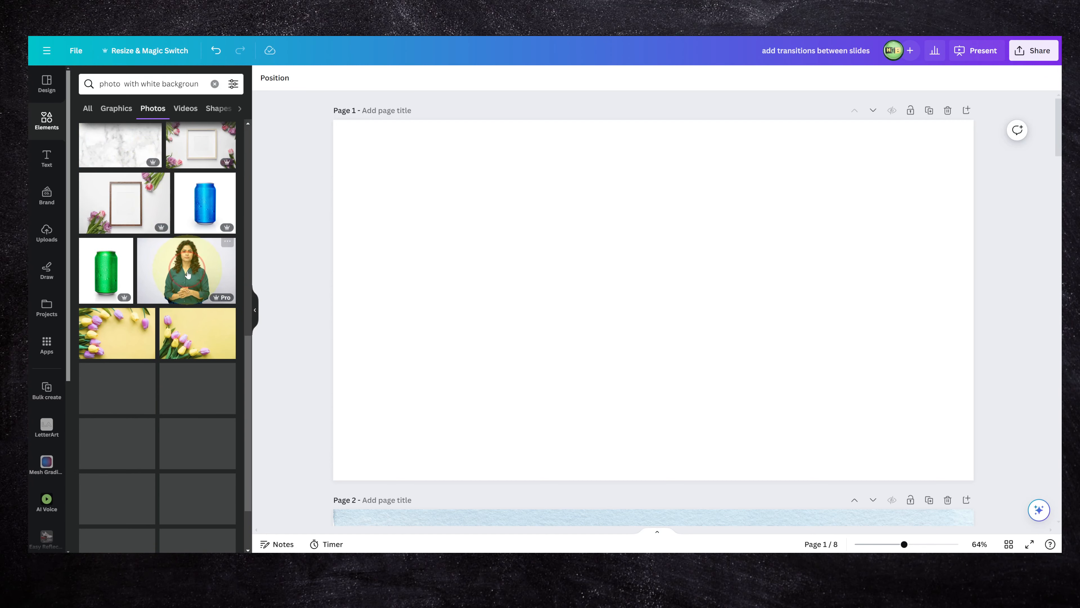
left_click(186, 270)
left_click_drag(594, 298, 558, 278)
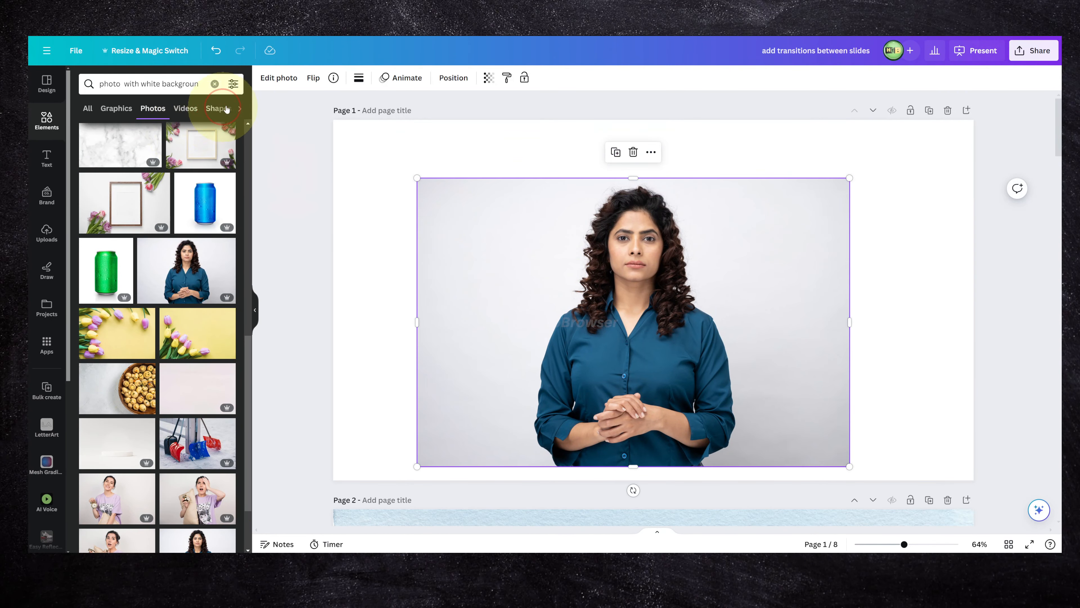
Apply a custom Duotone effect to the woman's photo and set its shadows color to black.
left_click(262, 78)
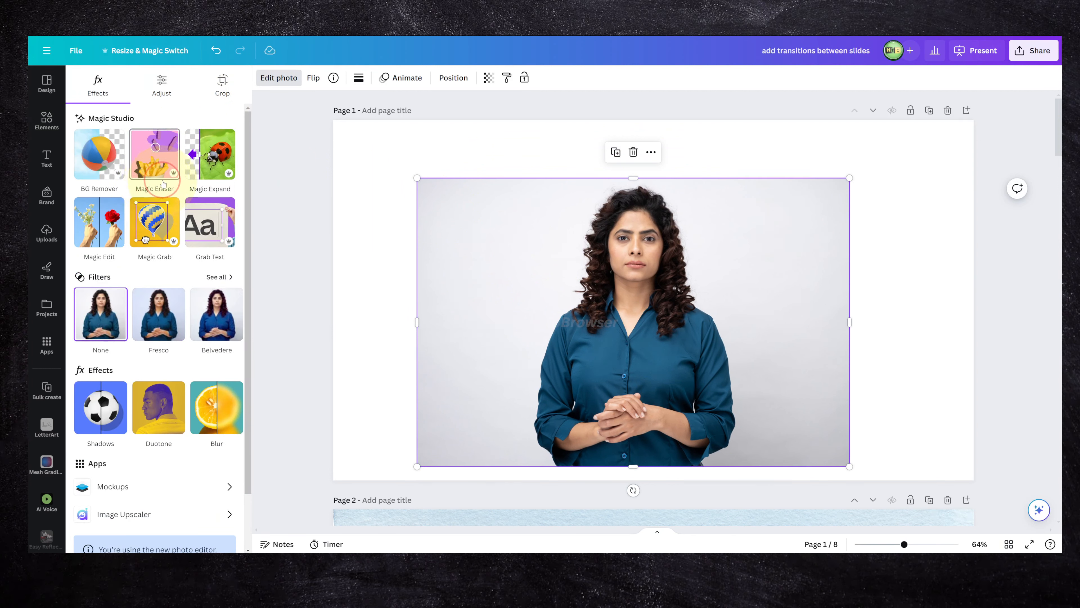
scroll(140, 255, "down", 2)
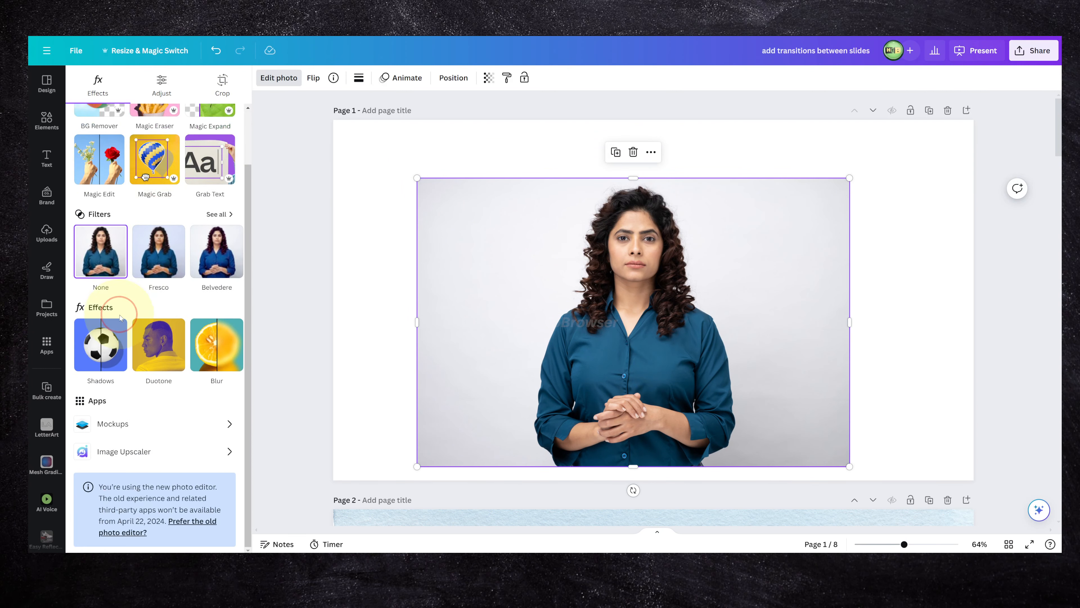
left_click(159, 343)
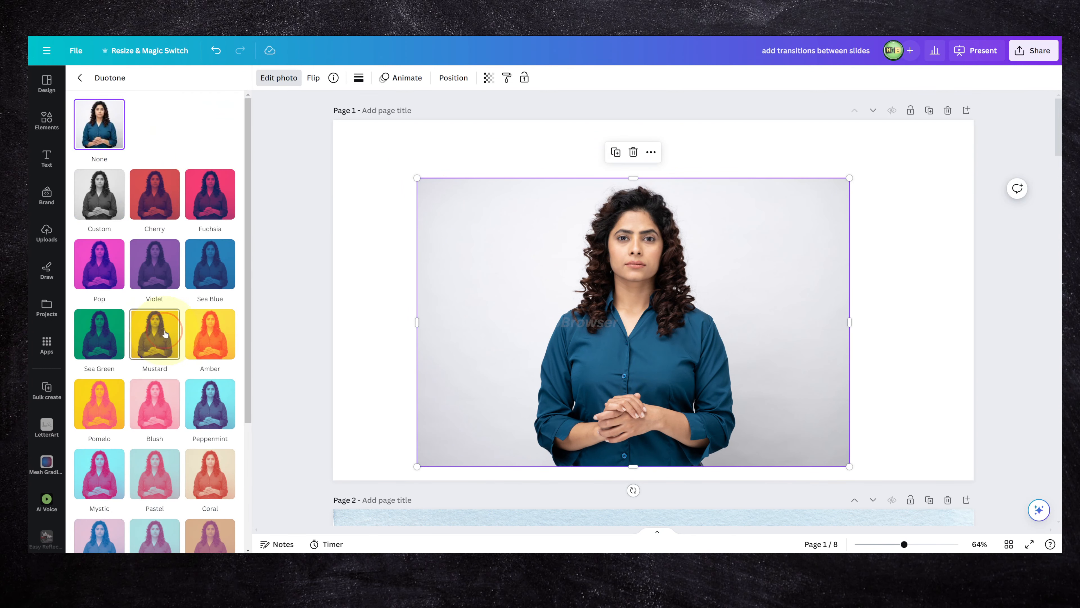
left_click(99, 193)
left_click(227, 275)
left_click_drag(249, 316, 427, 366)
left_click(178, 269)
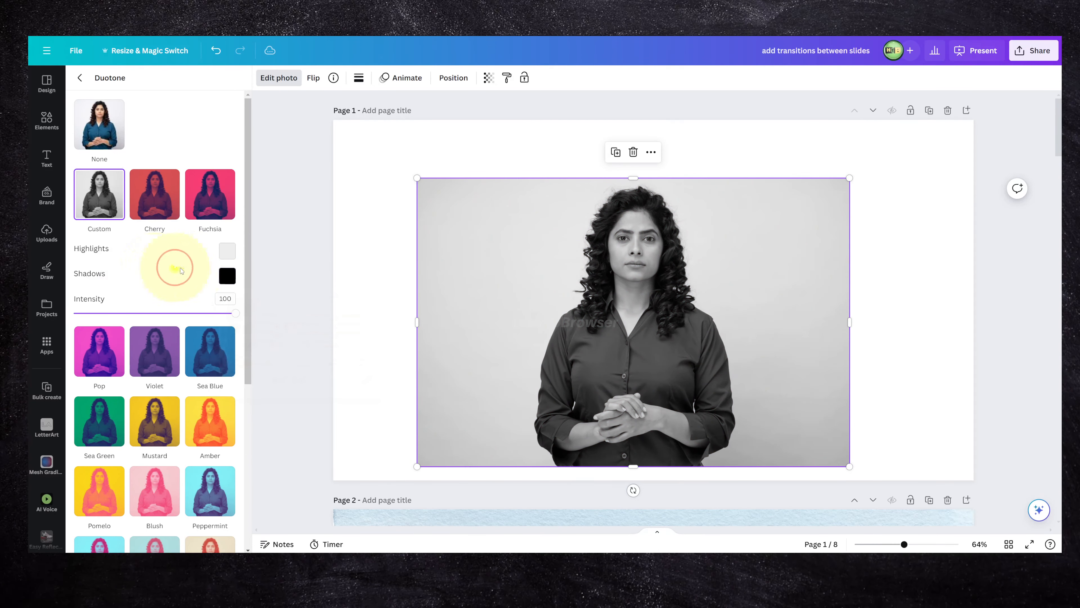
Set the custom Duotone highlights to white (#FFFFFF) and the shadows to black (#000000).
left_click(222, 259)
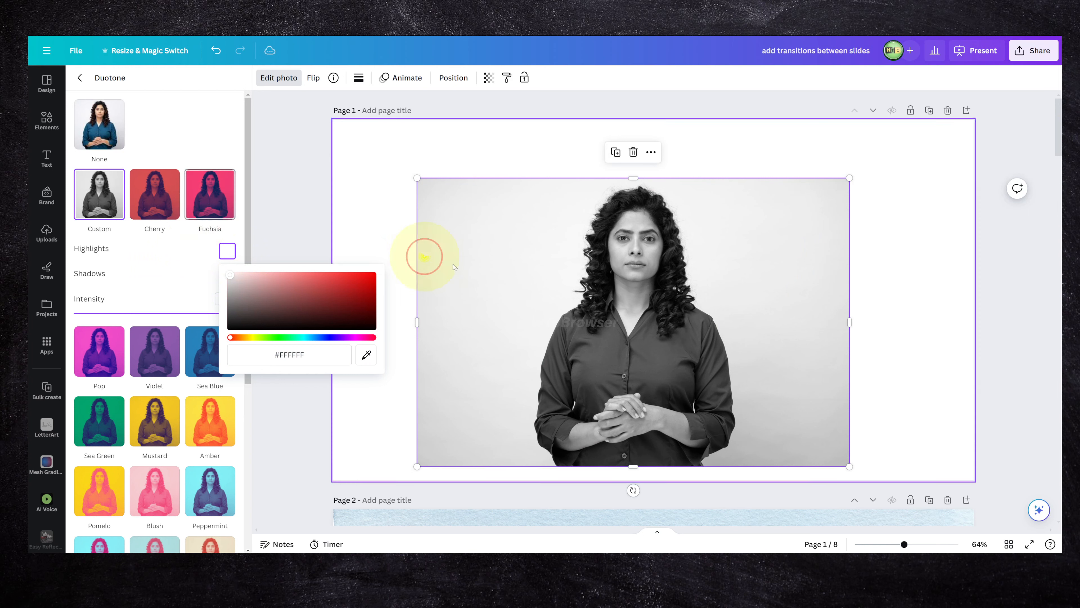
left_click(173, 275)
left_click(227, 276)
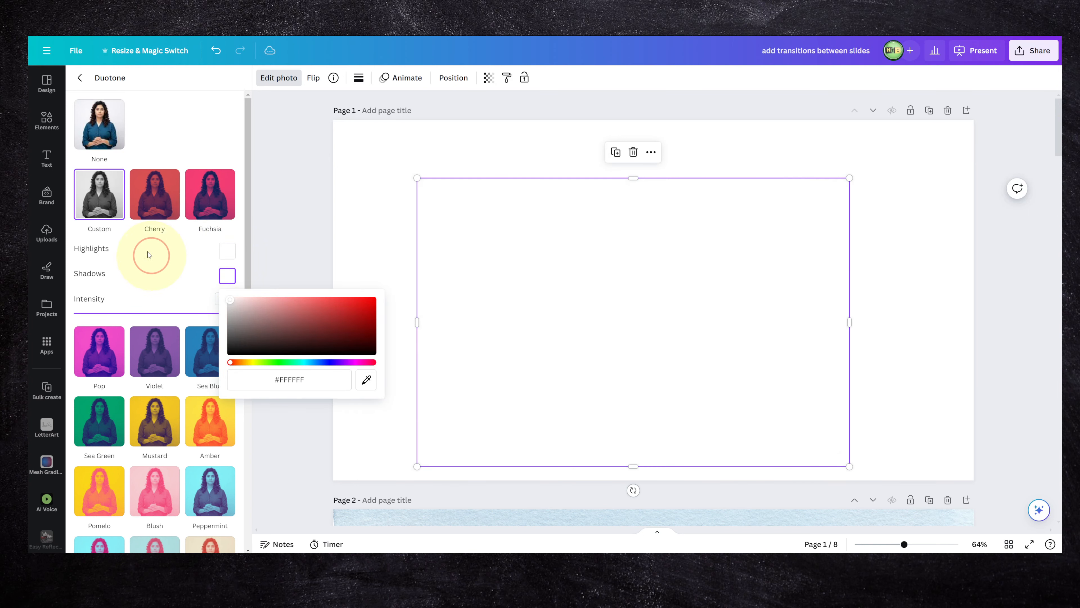
left_click_drag(249, 310, 436, 440)
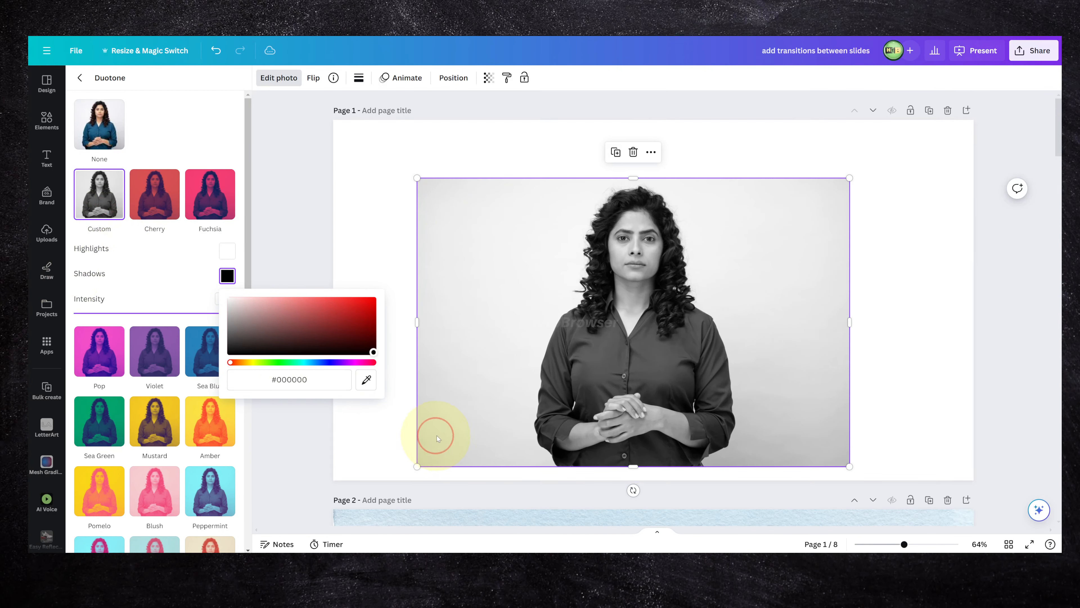
left_click(194, 292)
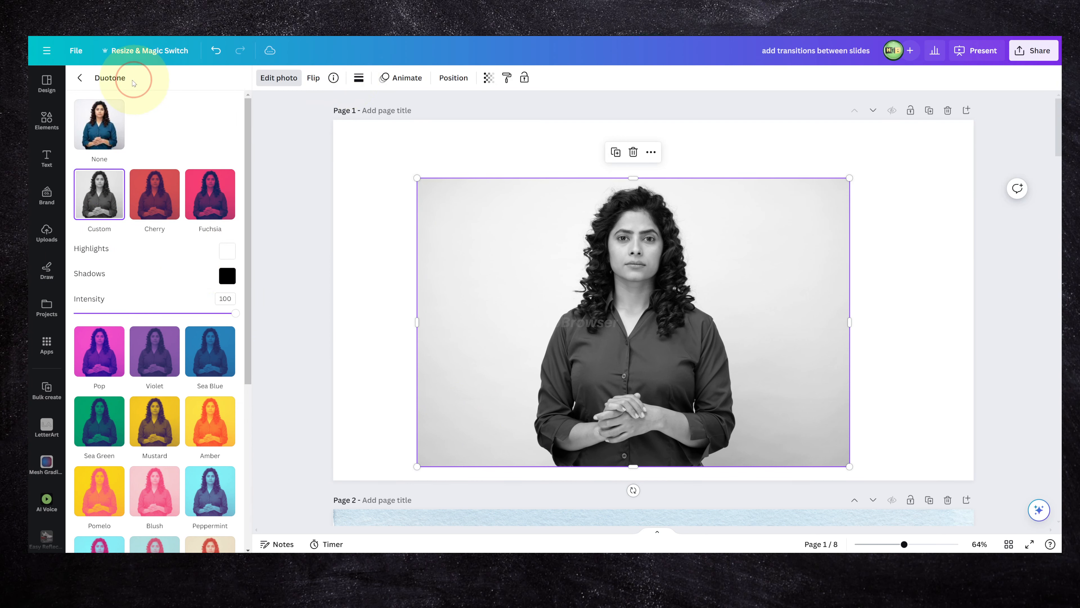
Remove the background from the black-and-white photo of the woman.
left_click(47, 83)
left_click(47, 120)
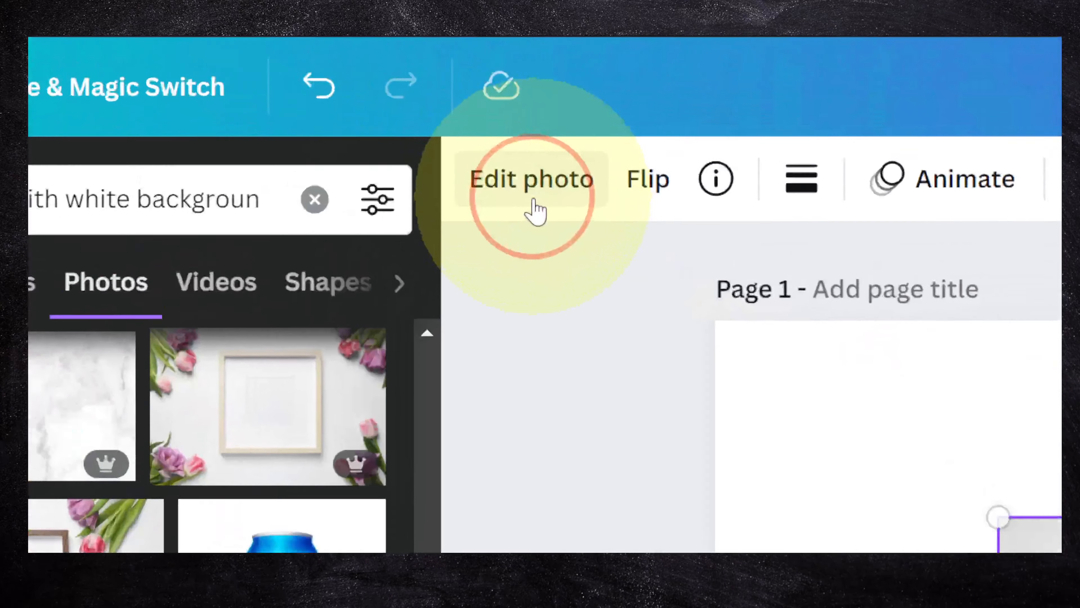
left_click(278, 79)
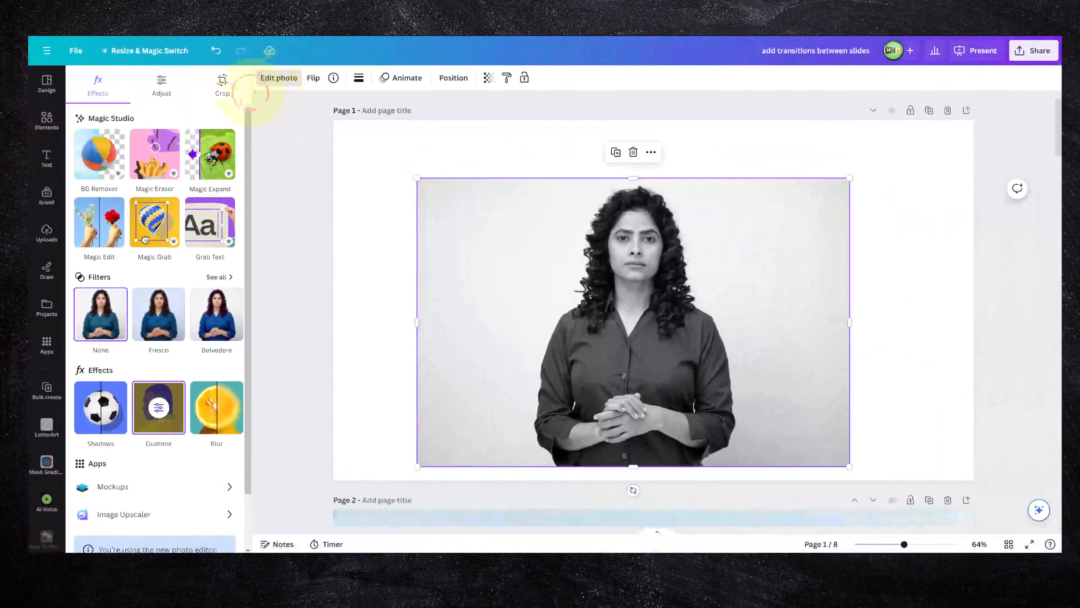
left_click(99, 155)
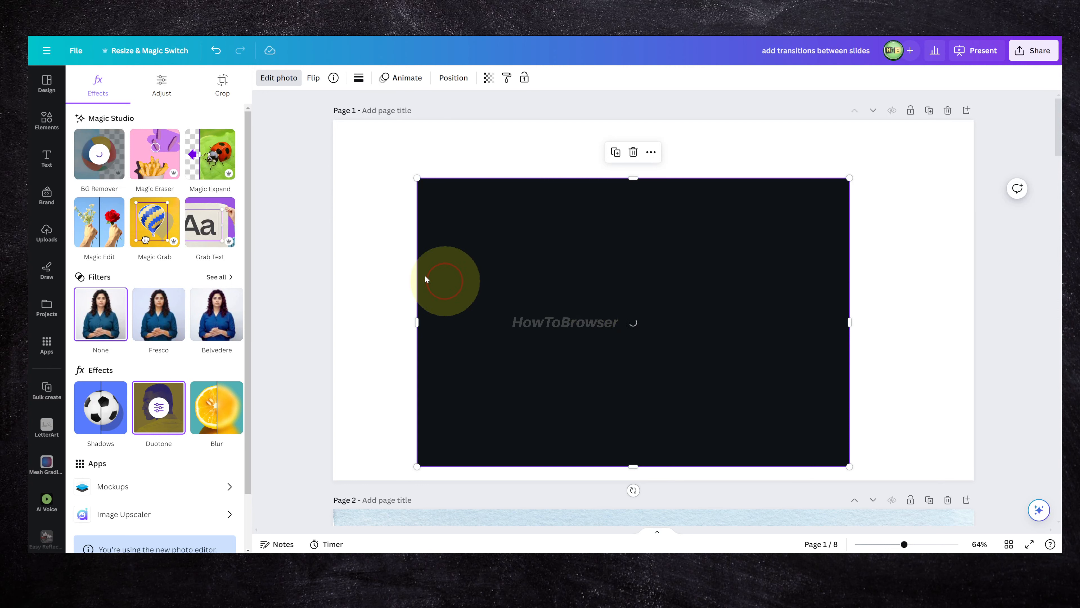
Move the cutout toward the page's left side, paste a copy of it and place the copy overlapping the original.
left_click_drag(616, 326, 509, 312)
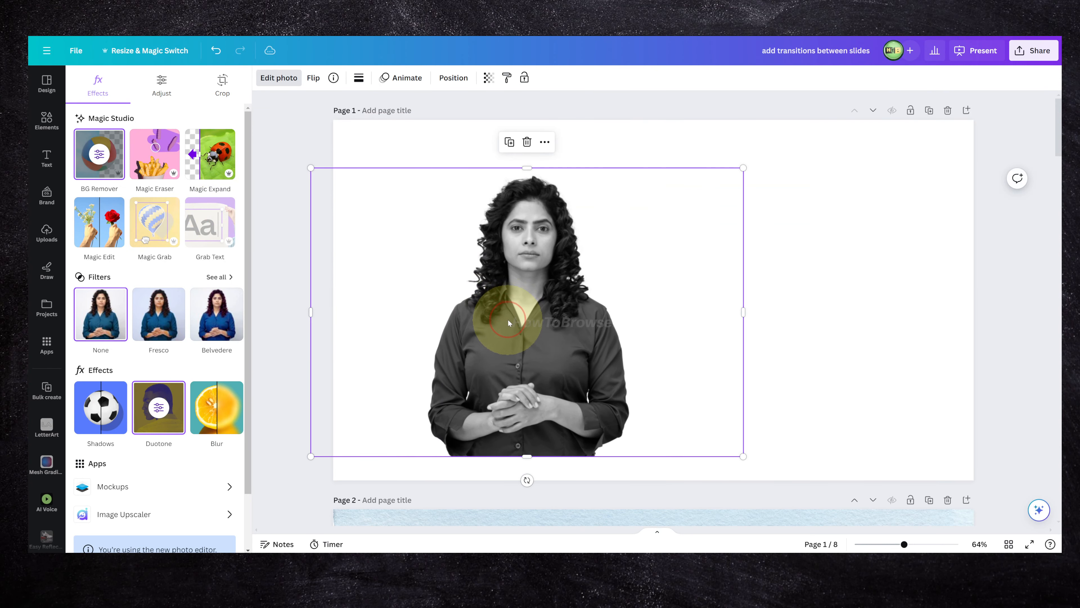
key("ctrl+v")
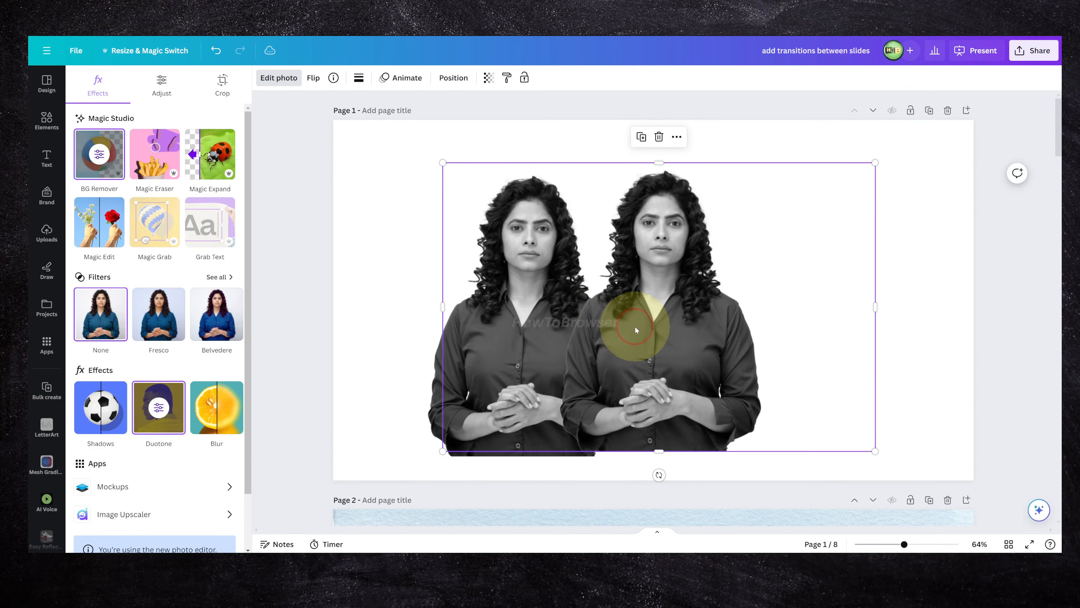
left_click_drag(635, 327, 529, 298)
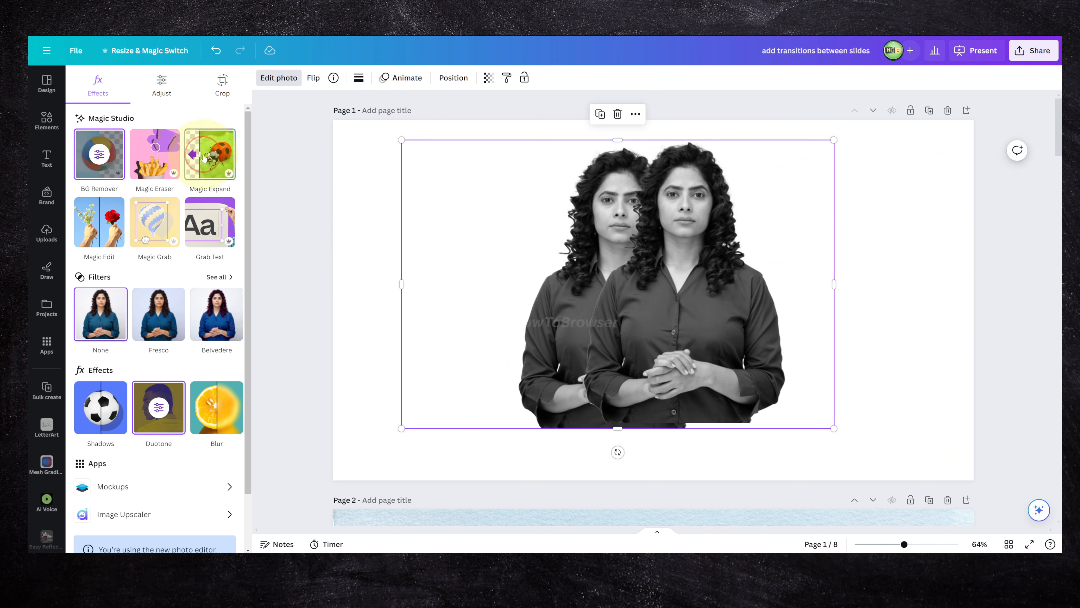
Remove the Duotone effect from the selected copy of the woman's cutout so that it uses None.
left_click(157, 104)
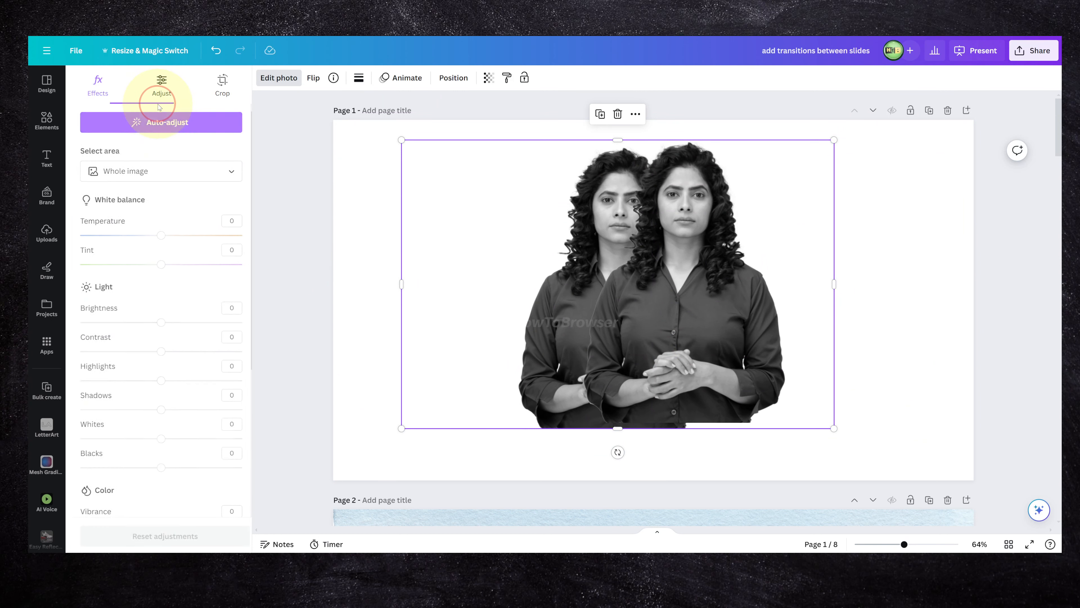
left_click(98, 83)
left_click(158, 407)
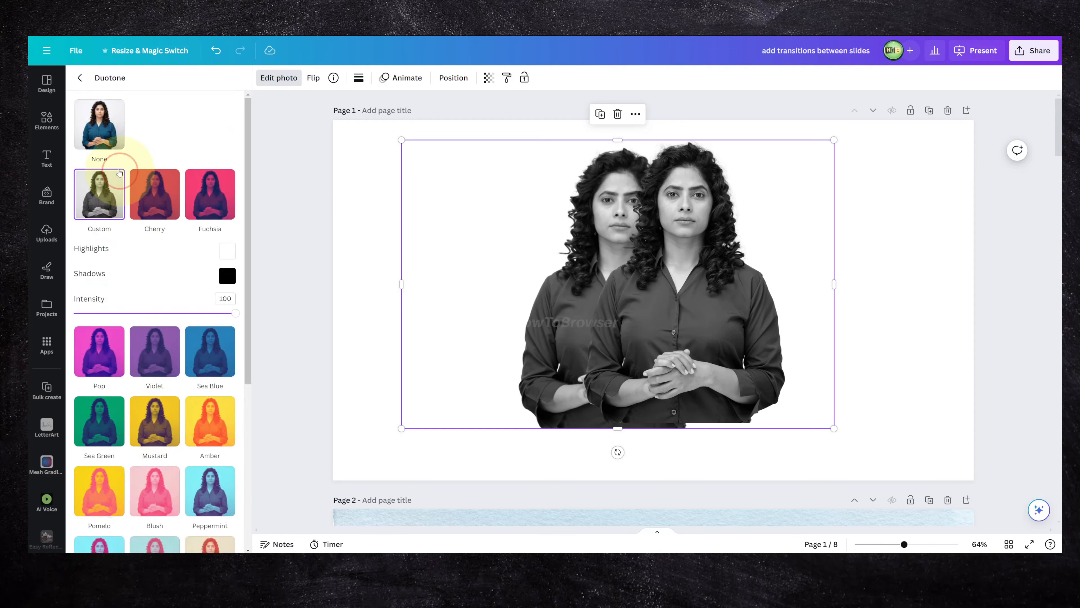
left_click(99, 123)
Place the color cutout on the left half of page 1 and the black-and-white cutout on the right half.
left_click_drag(586, 294, 409, 346)
left_click_drag(704, 294, 767, 338)
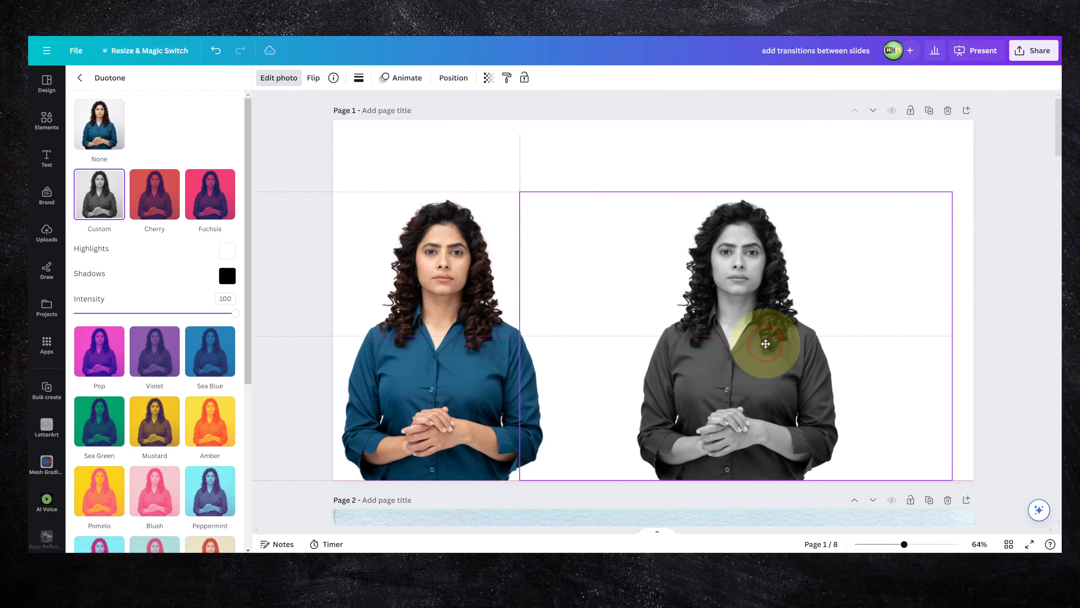
Expand the black-and-white cutout to Whole Page size with Magic Expand, compare the generated variants and keep the fourth one.
left_click(78, 78)
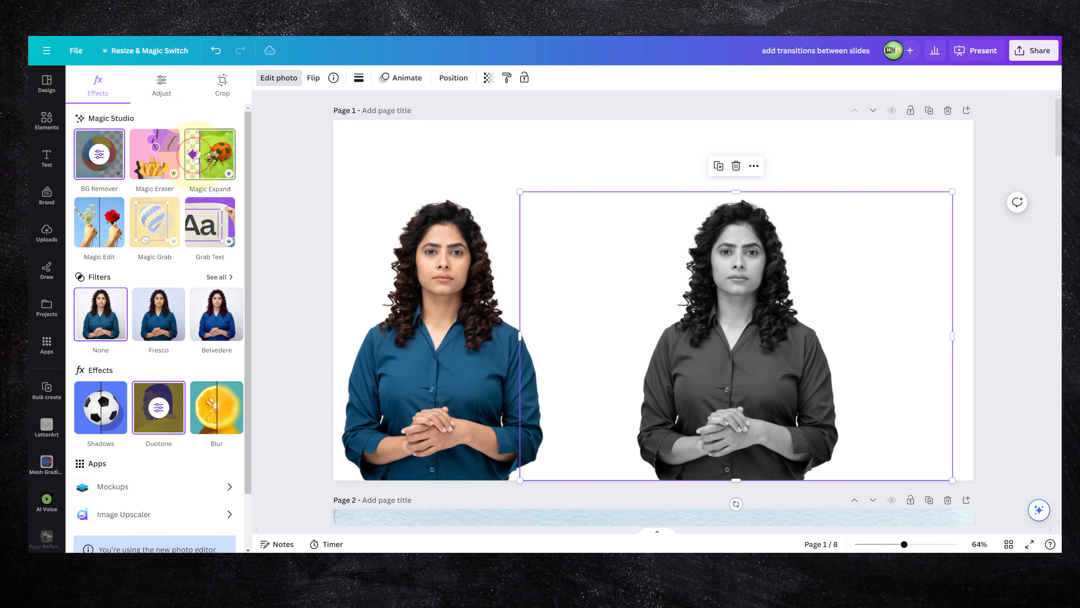
left_click(196, 158)
left_click(160, 189)
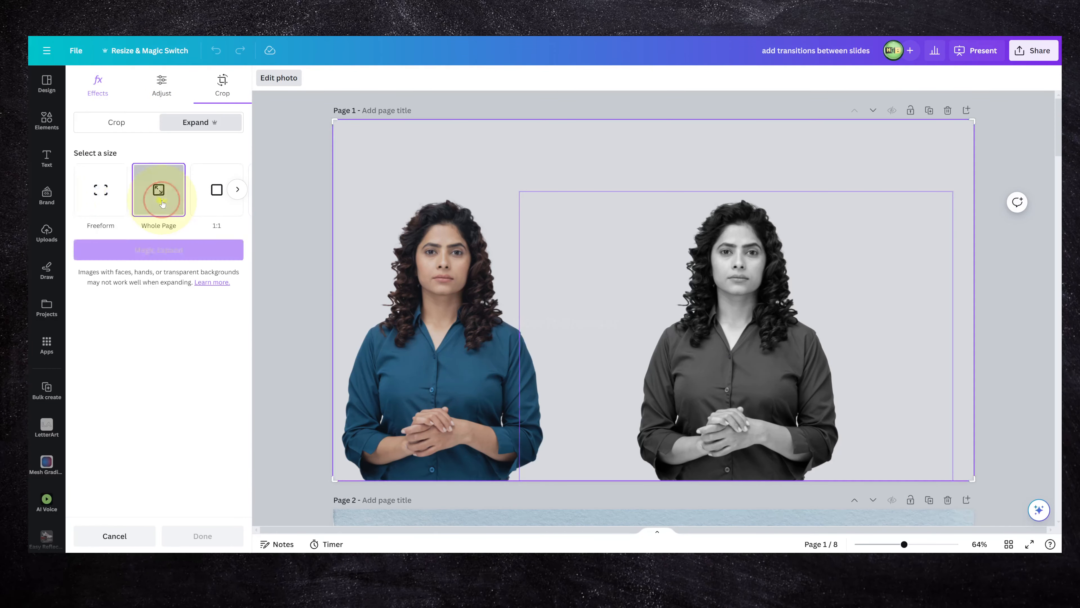
left_click(195, 250)
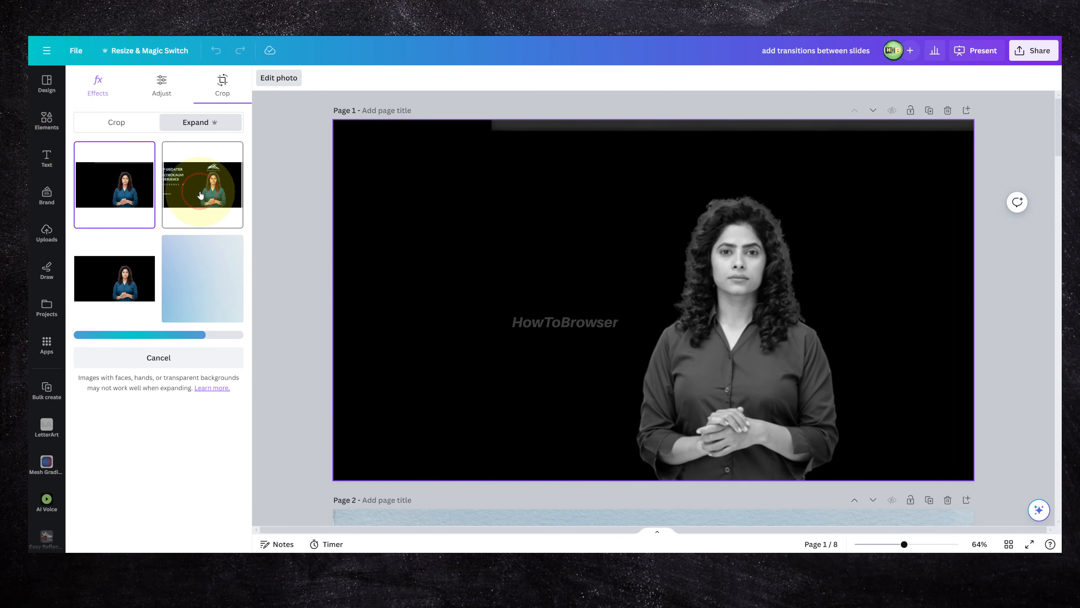
left_click(201, 192)
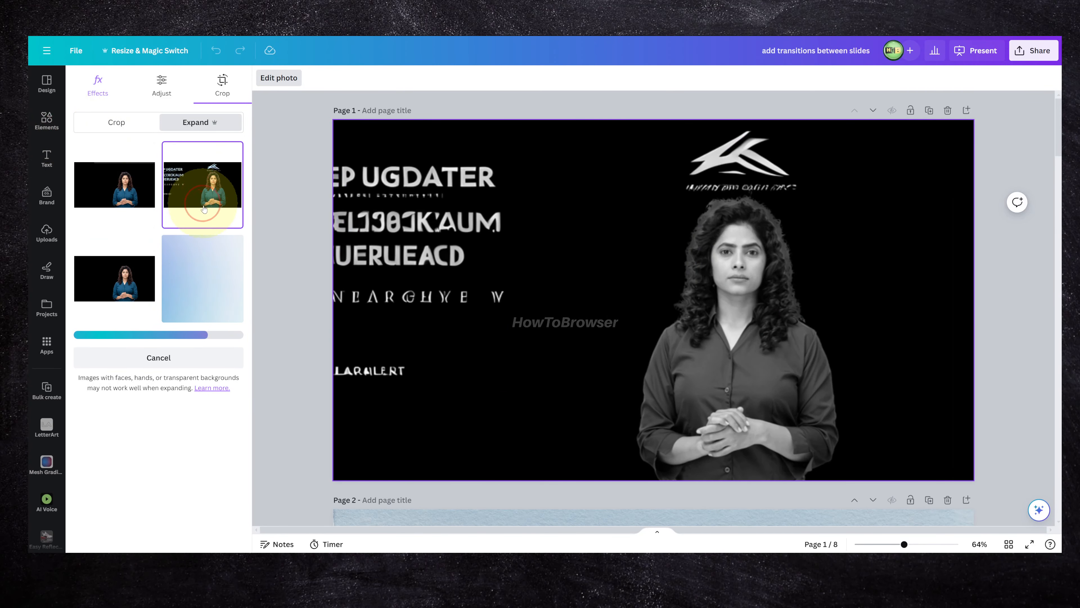
left_click(131, 269)
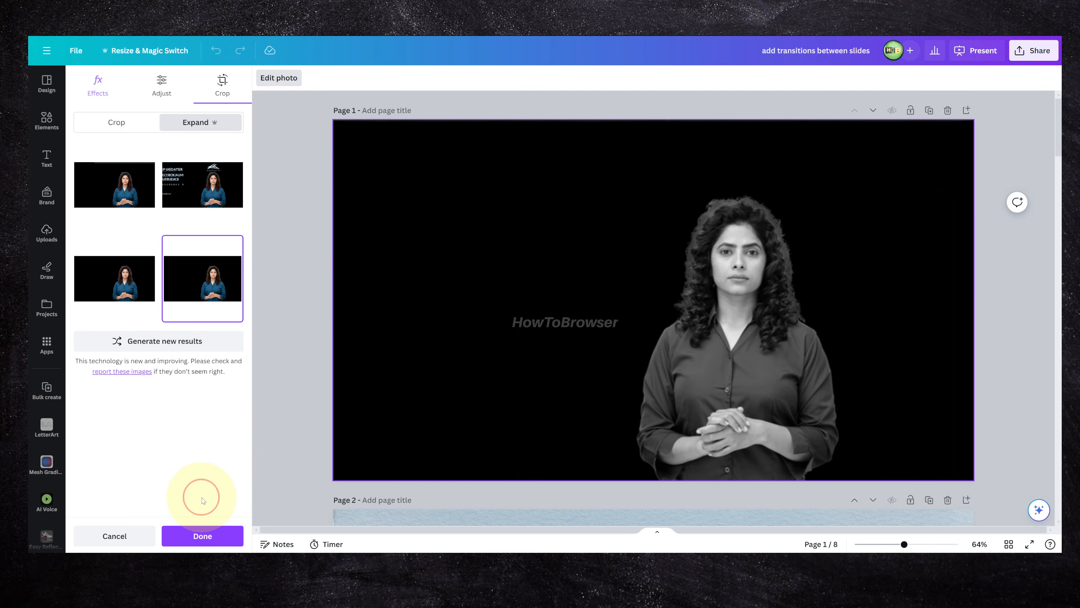
left_click(203, 534)
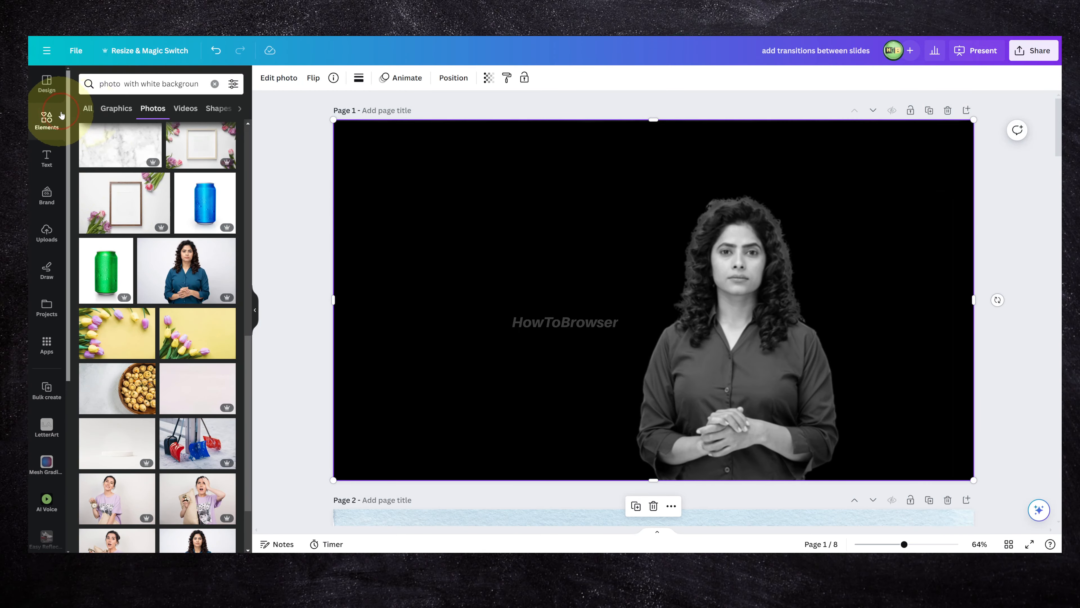
Undo the Magic Expand result on the black-and-white cutout and show the Elements library.
left_click(61, 114)
left_click(220, 60)
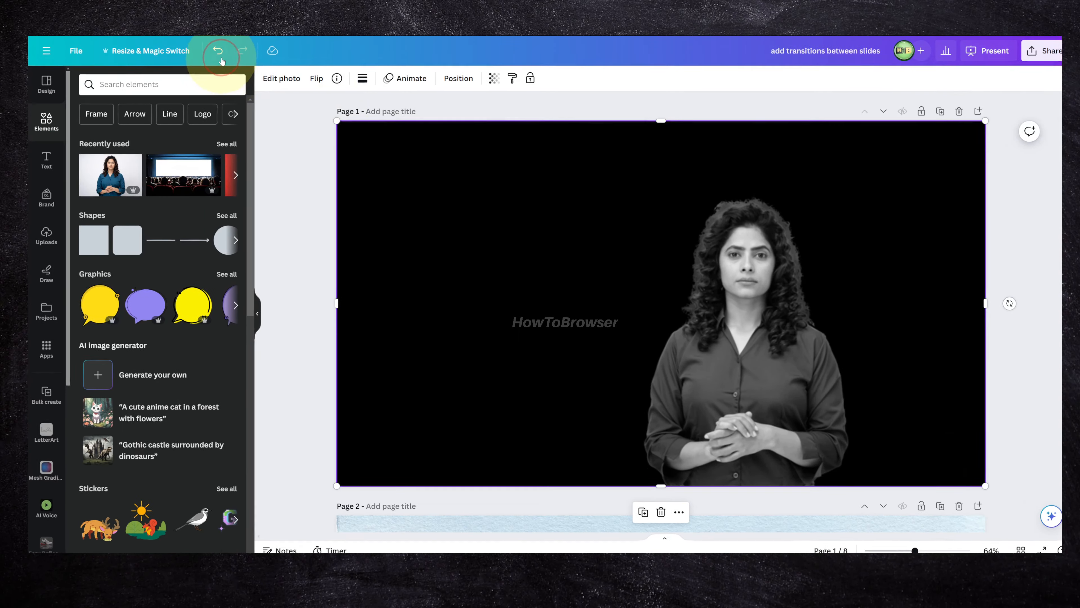
left_click(220, 60)
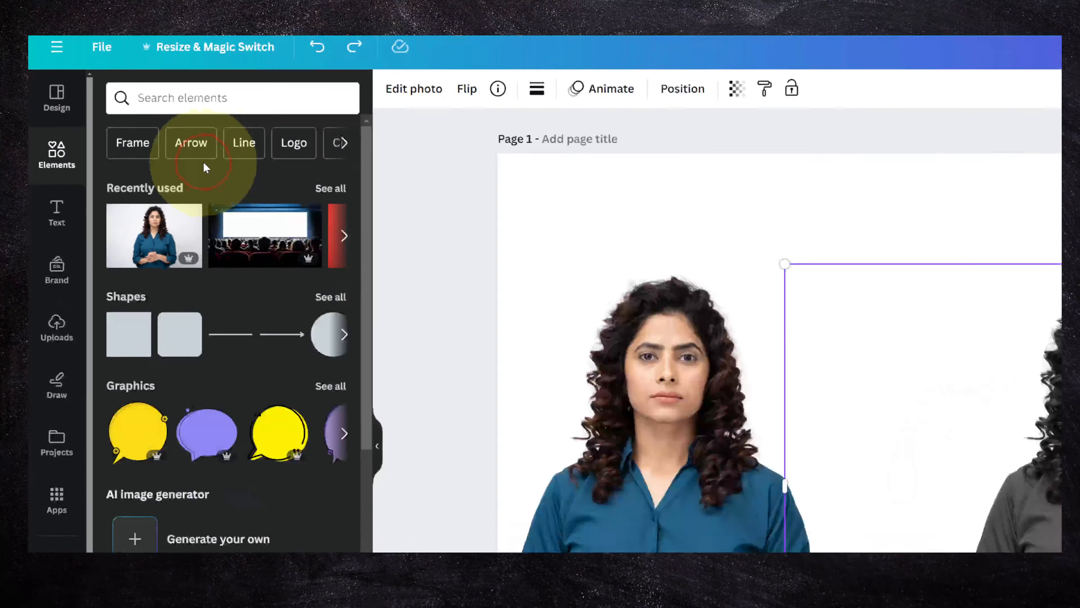
Search the elements for "background" and limit the results to photos.
left_click(120, 86)
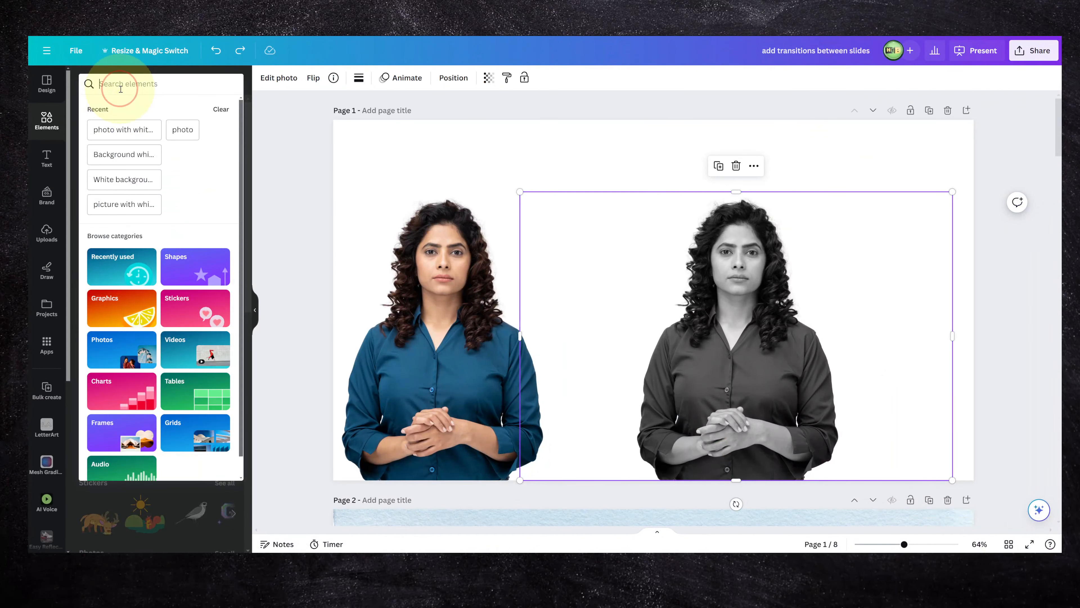
type("ba")
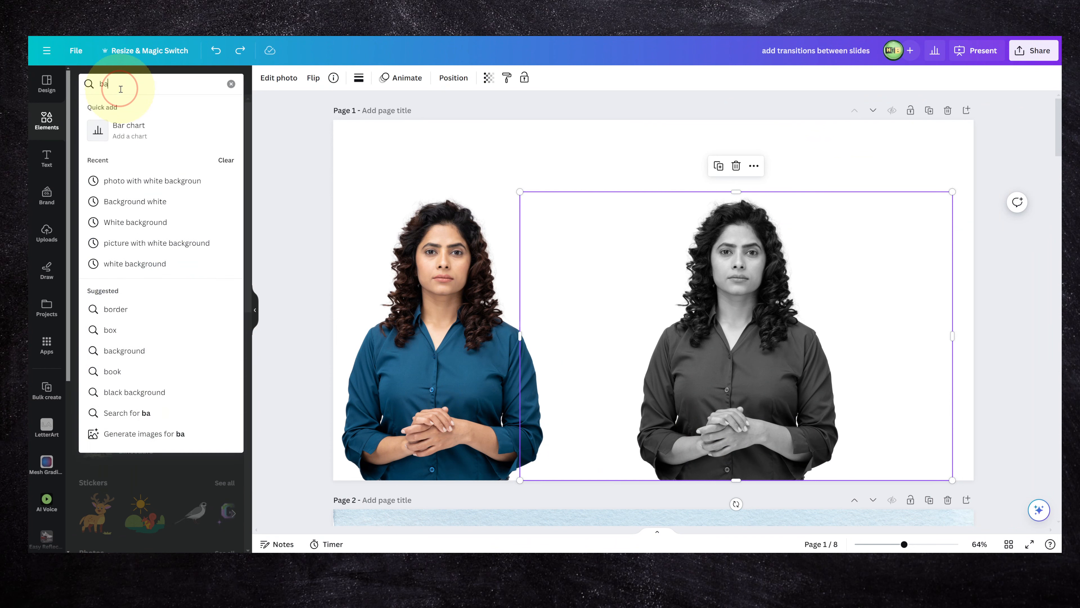
type("ckground")
key("Return")
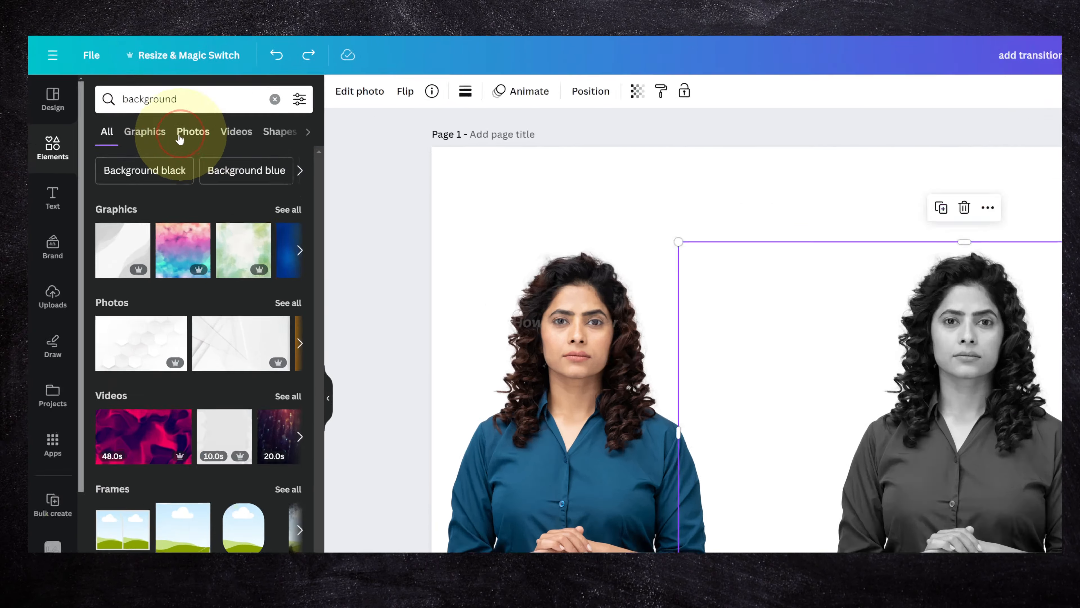
left_click(121, 110)
left_click(444, 307)
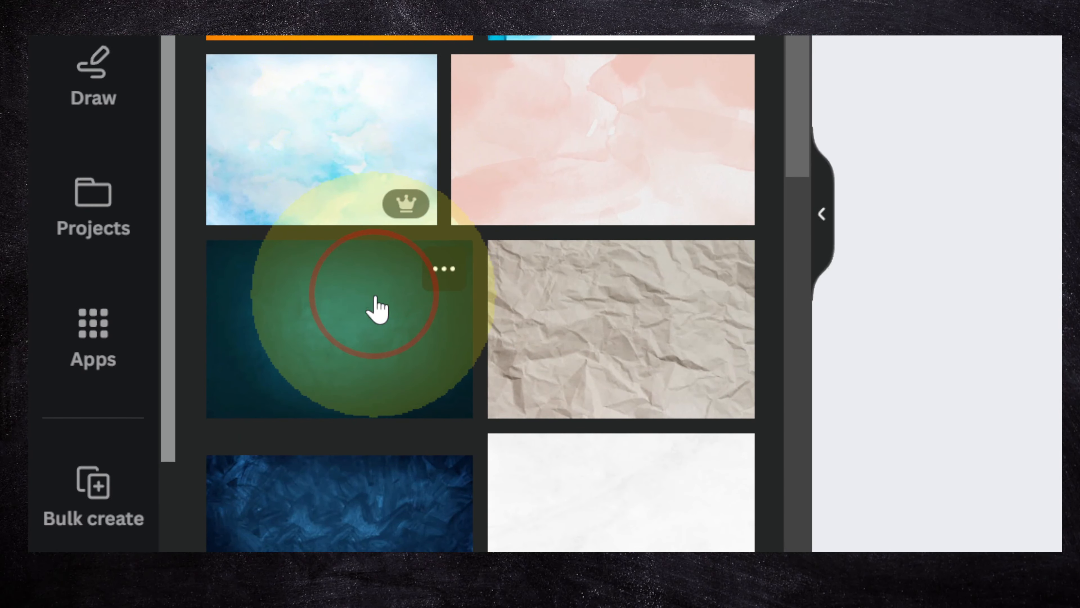
Add the dark teal textured photo to page 1 and make it the page background.
left_click(374, 306)
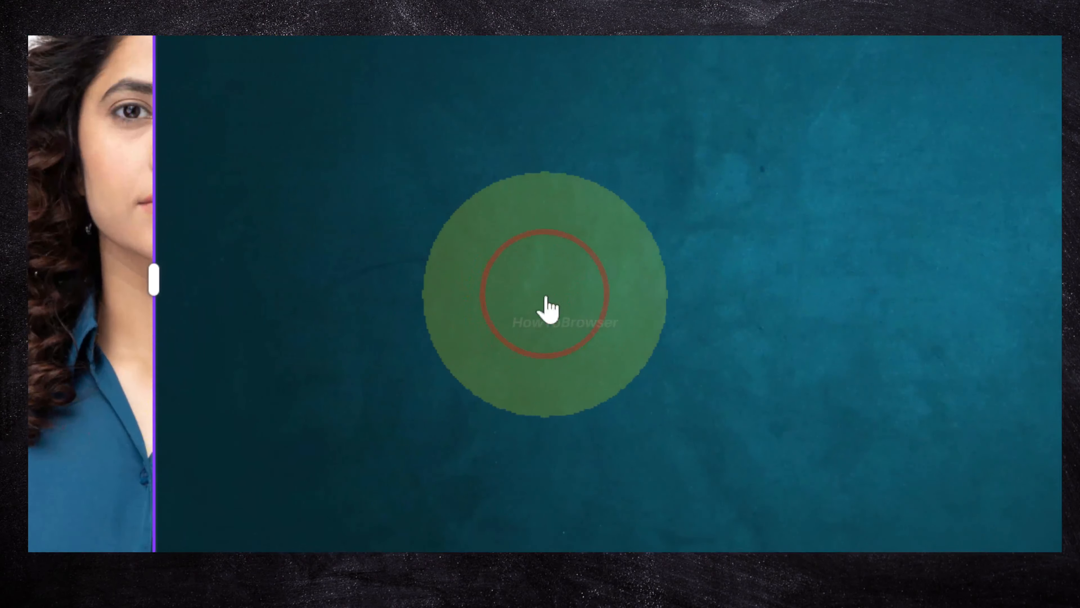
right_click(546, 299)
left_click(594, 516)
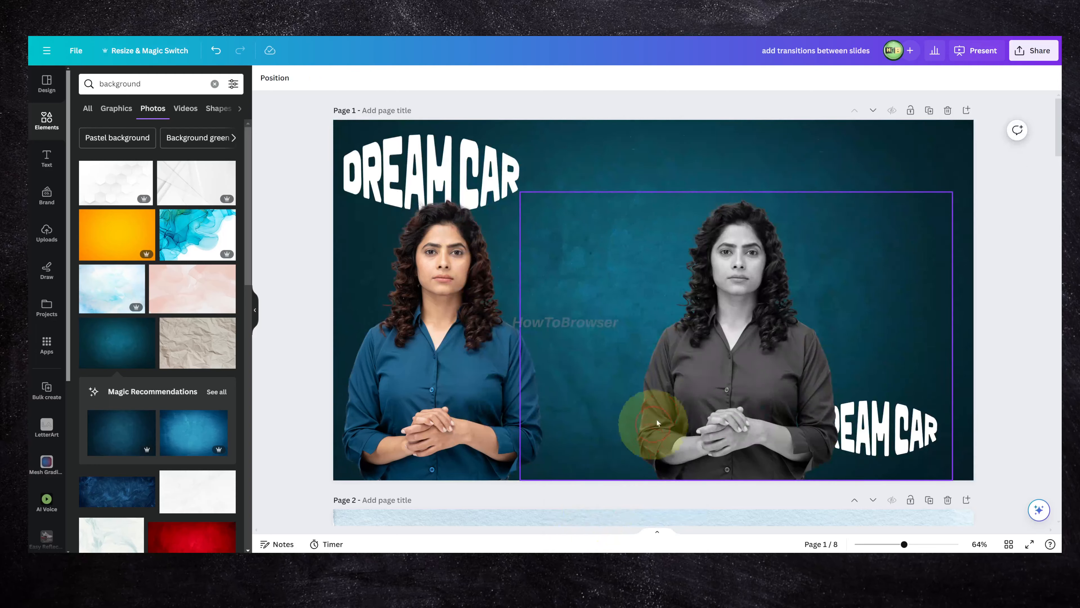
Delete the white DREAM CAR text above the color cutout's head.
left_click(708, 366)
right_click(721, 281)
left_click(720, 248)
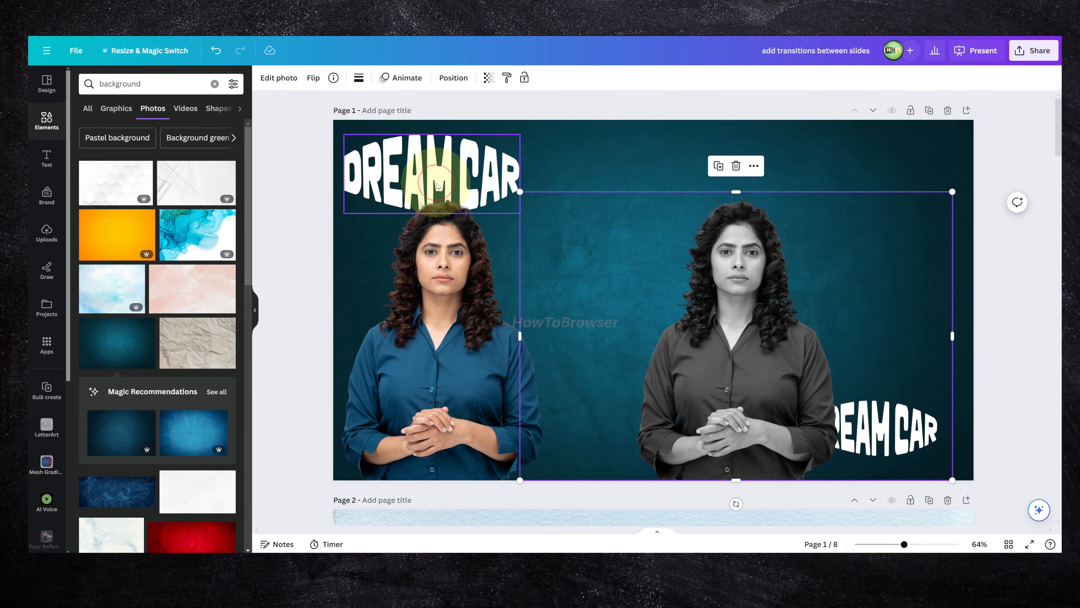
left_click(438, 181)
right_click(436, 178)
left_click(443, 109)
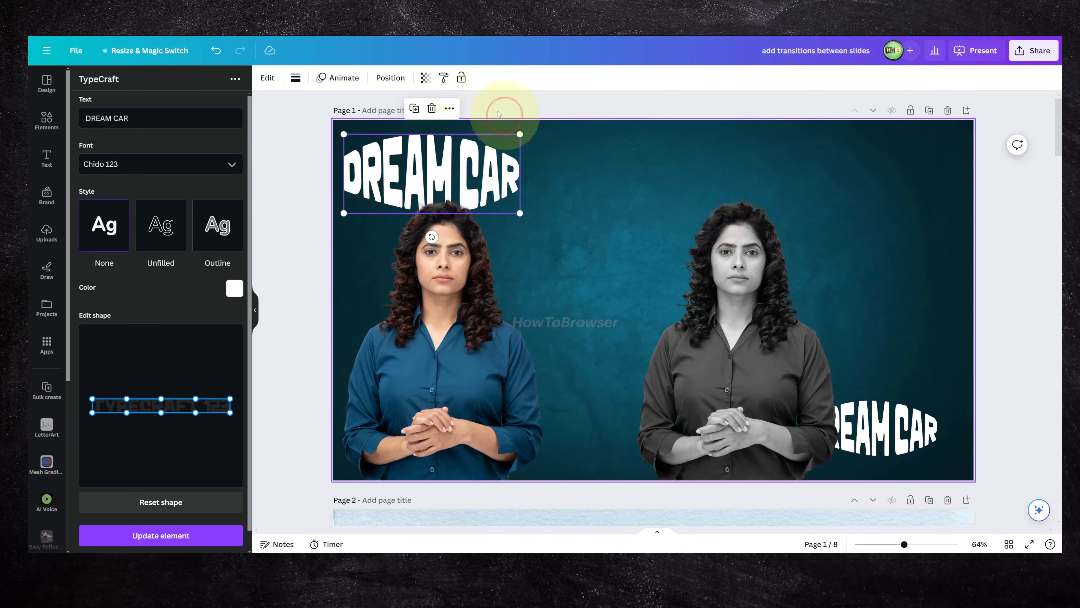
left_click(431, 108)
Delete the black-and-white cutout and the remaining DREAM CAR text from page 1.
left_click(879, 409)
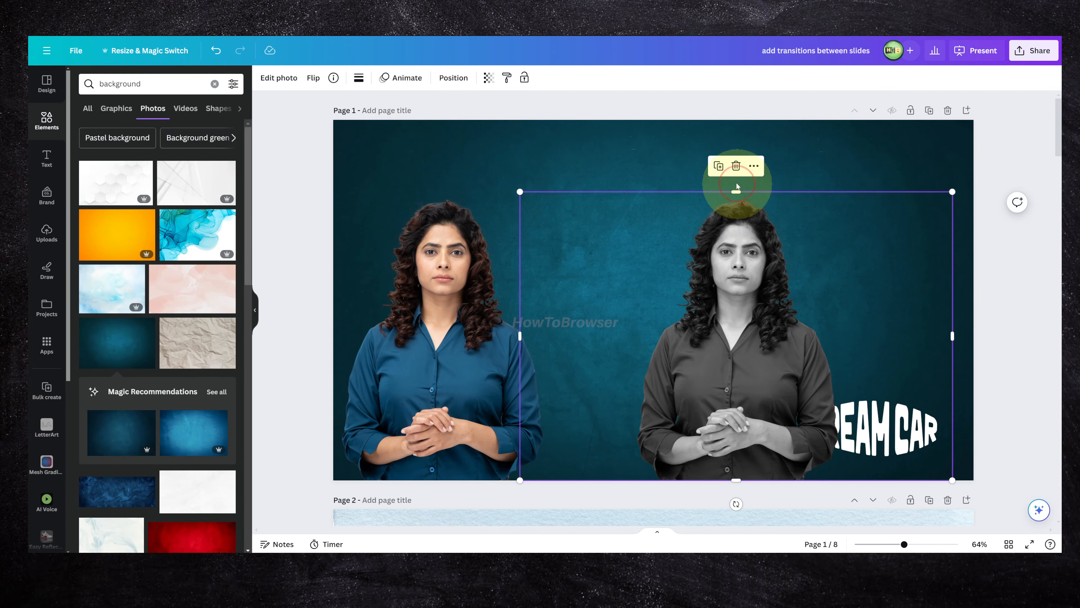
left_click(736, 165)
left_click(867, 408)
left_click(875, 374)
Move the color cutout to the middle of page 1 and enlarge it to nearly the full page height.
left_click_drag(530, 379, 687, 375)
left_click_drag(831, 196, 893, 154)
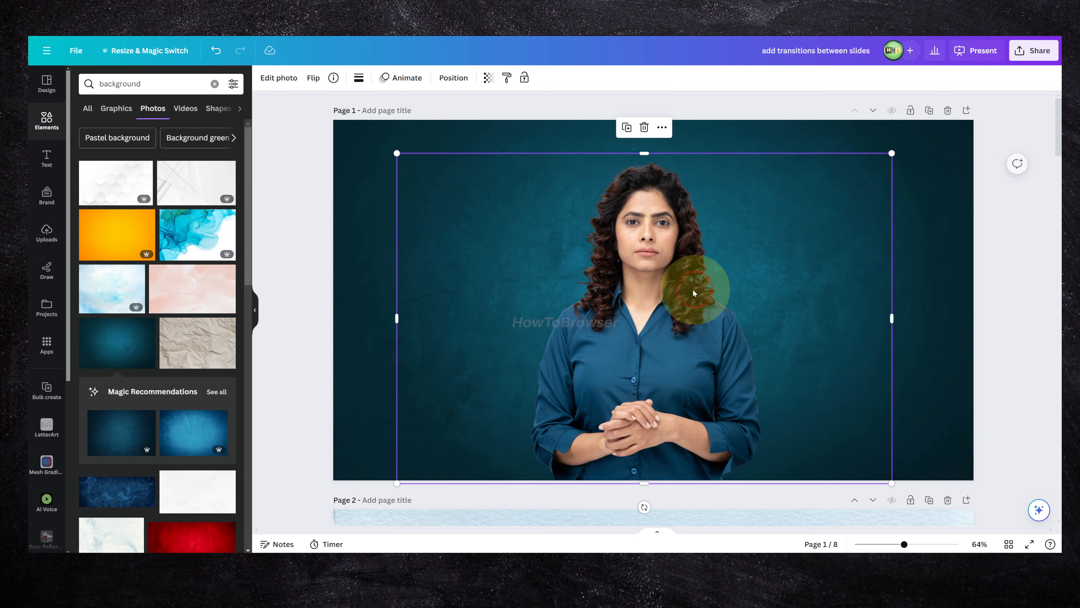
left_click_drag(698, 294, 692, 296)
left_click(406, 145)
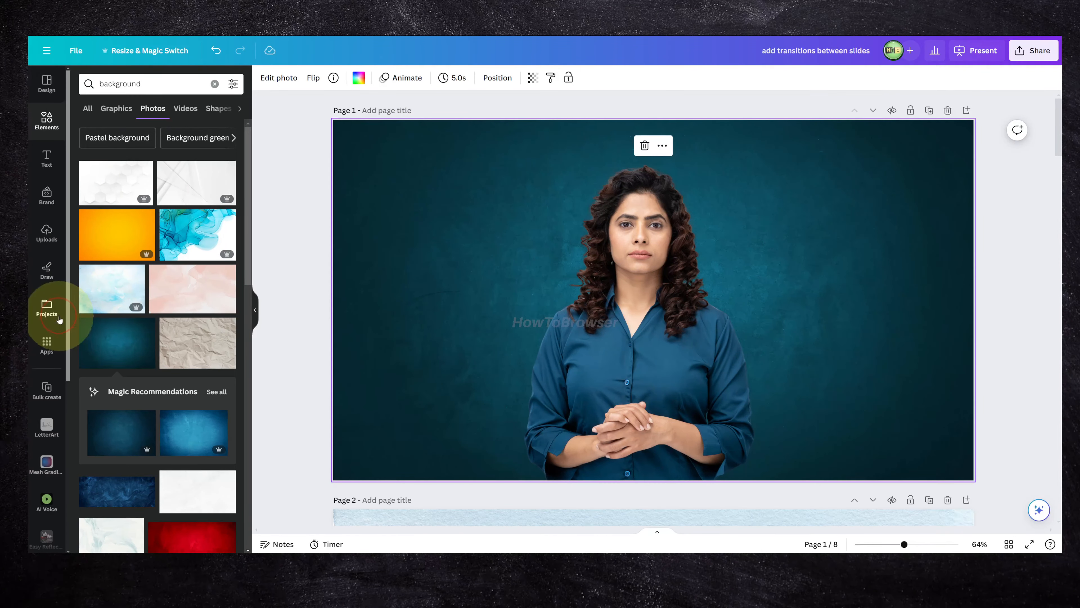
Search the Canva apps for "gra" and open the Gradient Generator app.
scroll(49, 315, "down", 3)
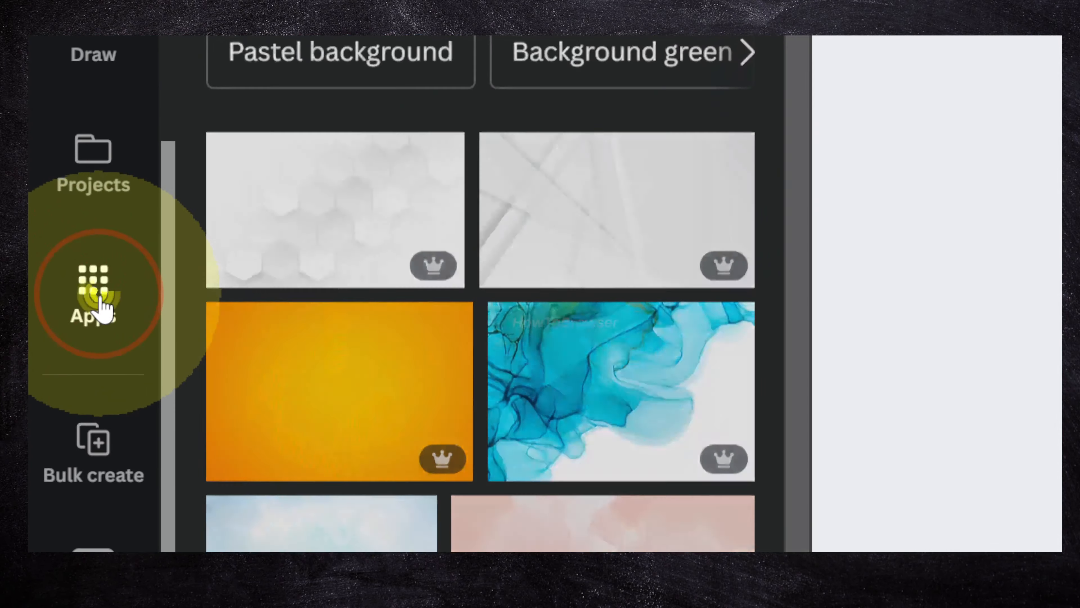
left_click(49, 208)
left_click(366, 199)
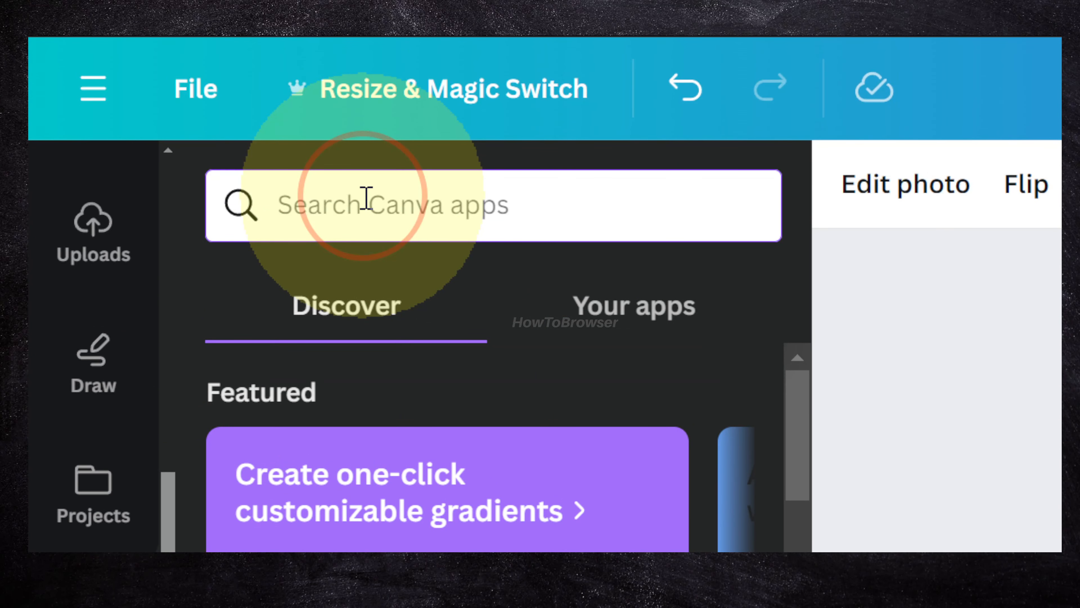
type("gra")
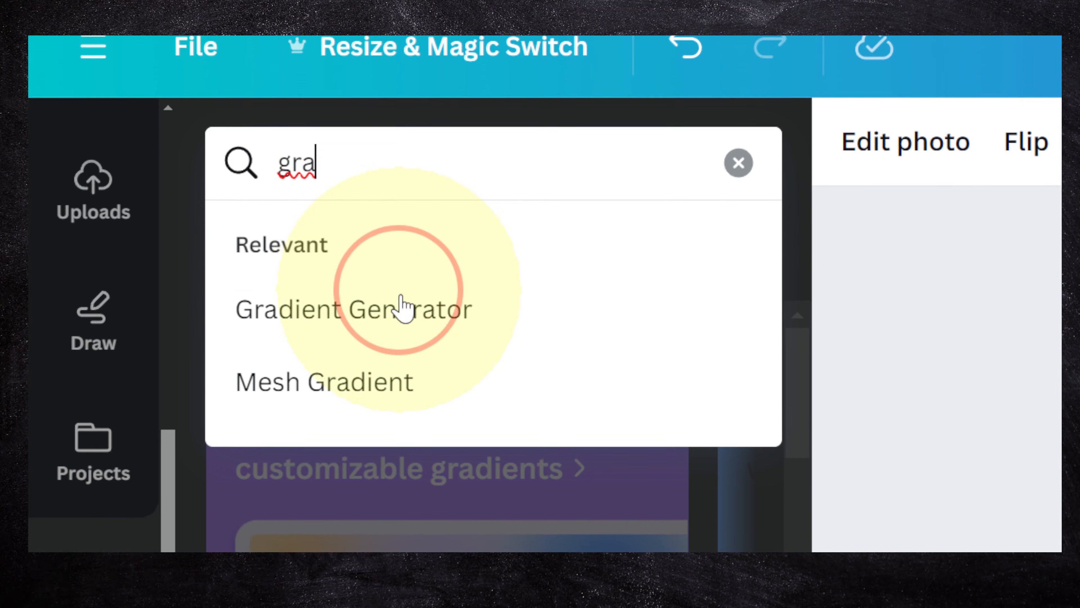
left_click(402, 351)
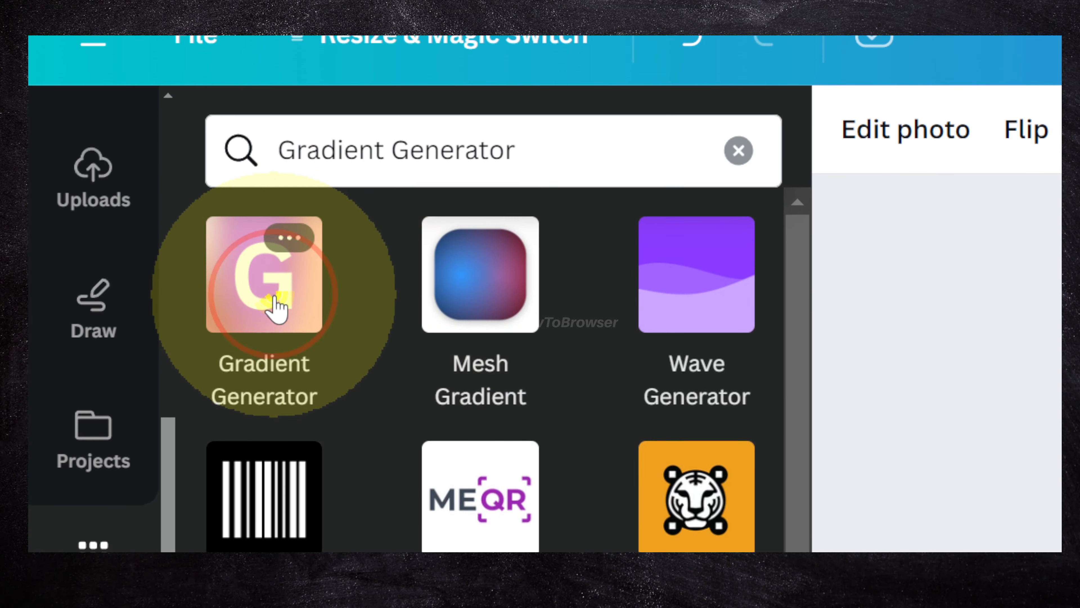
left_click(275, 298)
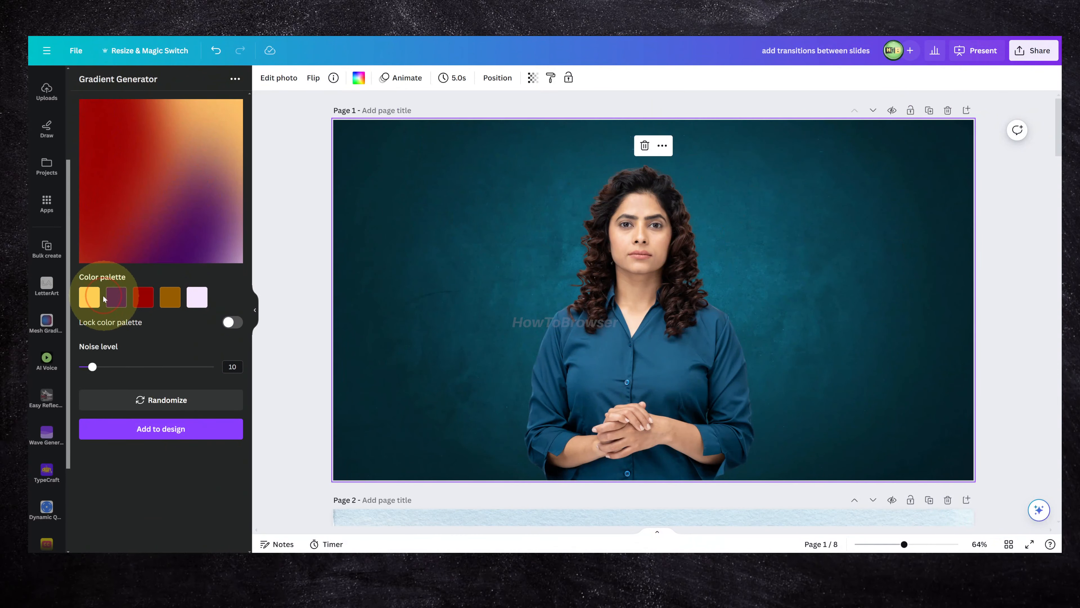
Recolor the gradient palette with dark orange, bright purple, white, light orange and black (#000000).
left_click(89, 297)
left_click(192, 335)
left_click(121, 302)
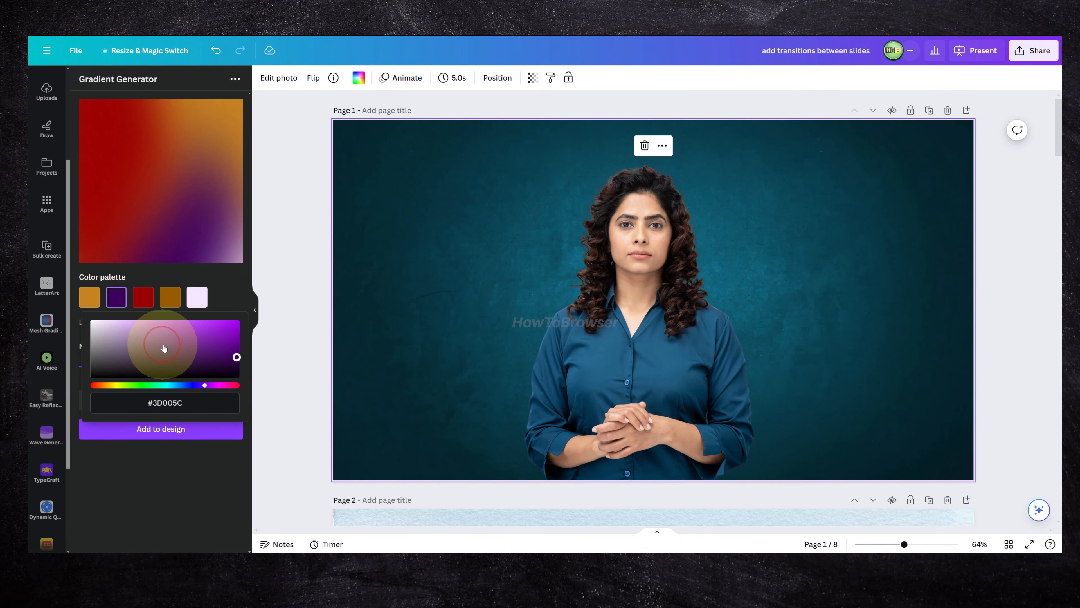
left_click_drag(168, 348, 237, 318)
left_click(149, 302)
left_click_drag(169, 343, 205, 308)
left_click(171, 302)
left_click(197, 304)
left_click_drag(136, 346, 144, 448)
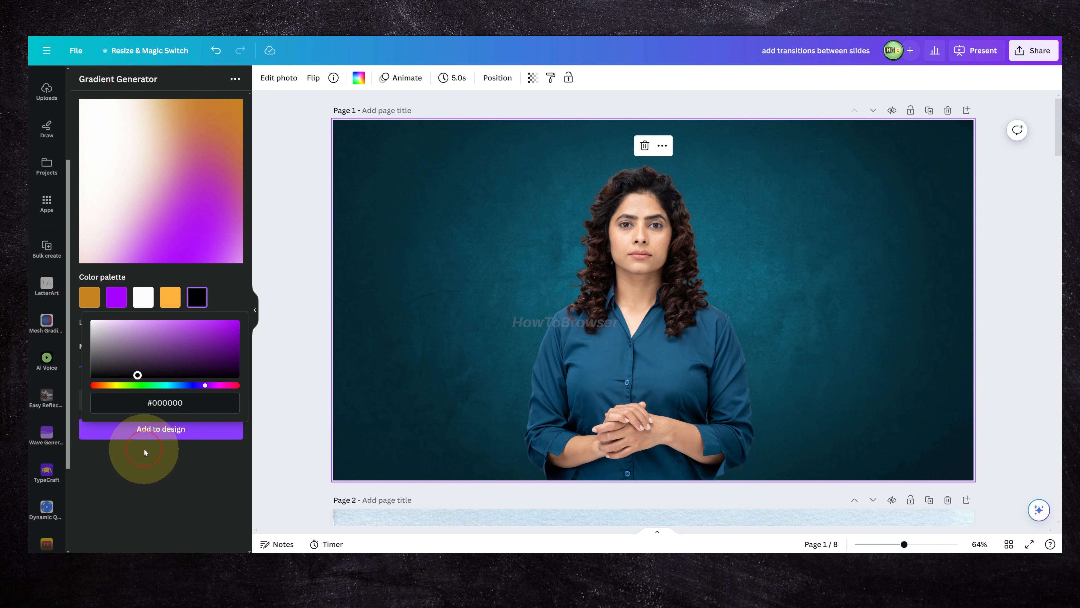
left_click(170, 247)
Randomize the gradient until it is a red-and-purple blend and use it as the background of page 1.
left_click(167, 401)
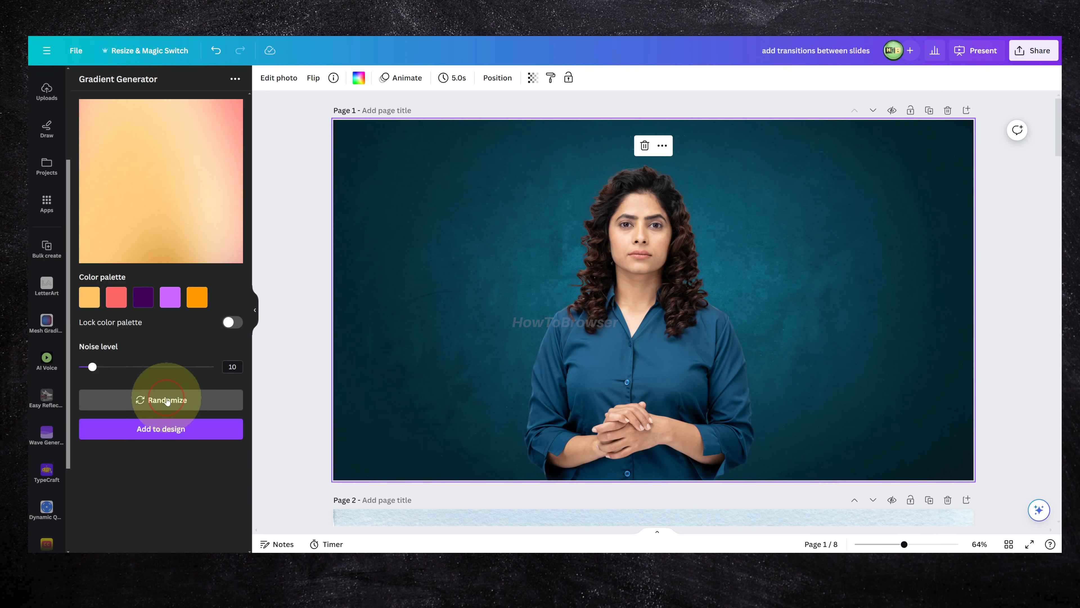
left_click(168, 400)
left_click(189, 427)
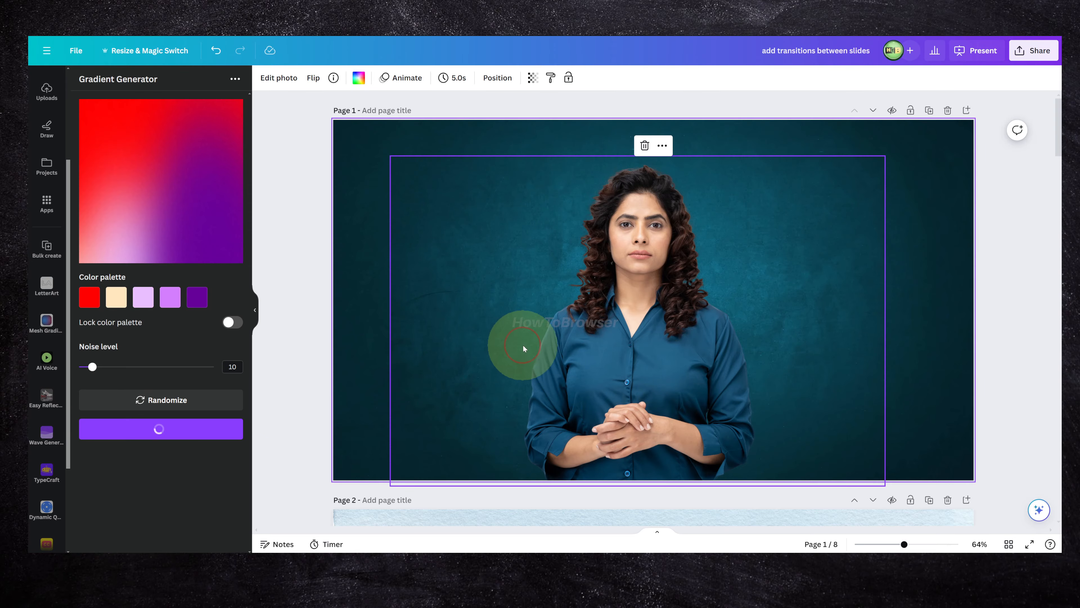
right_click(378, 183)
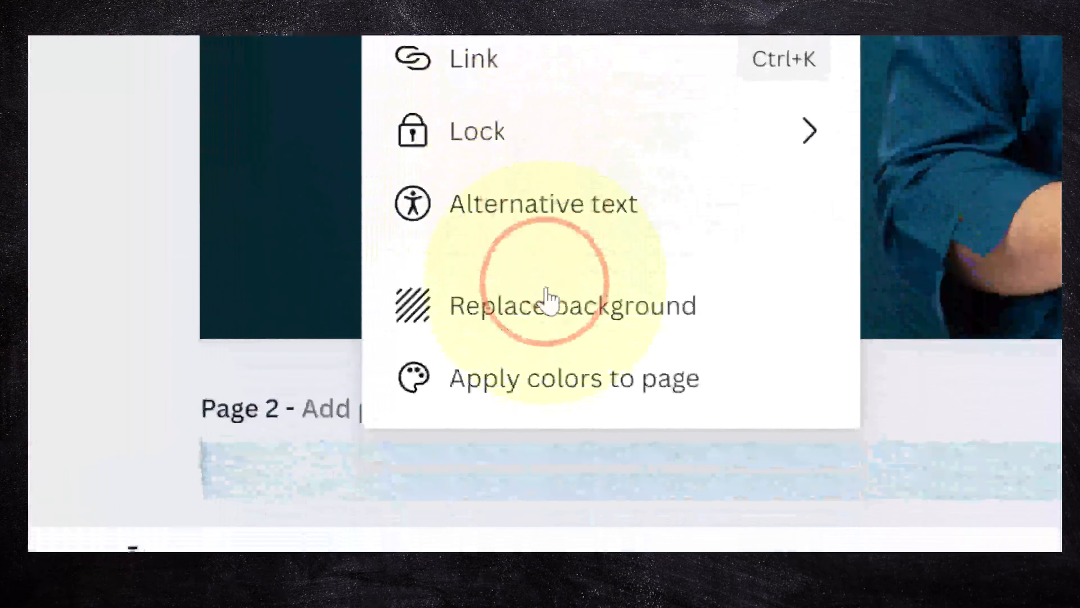
left_click(548, 298)
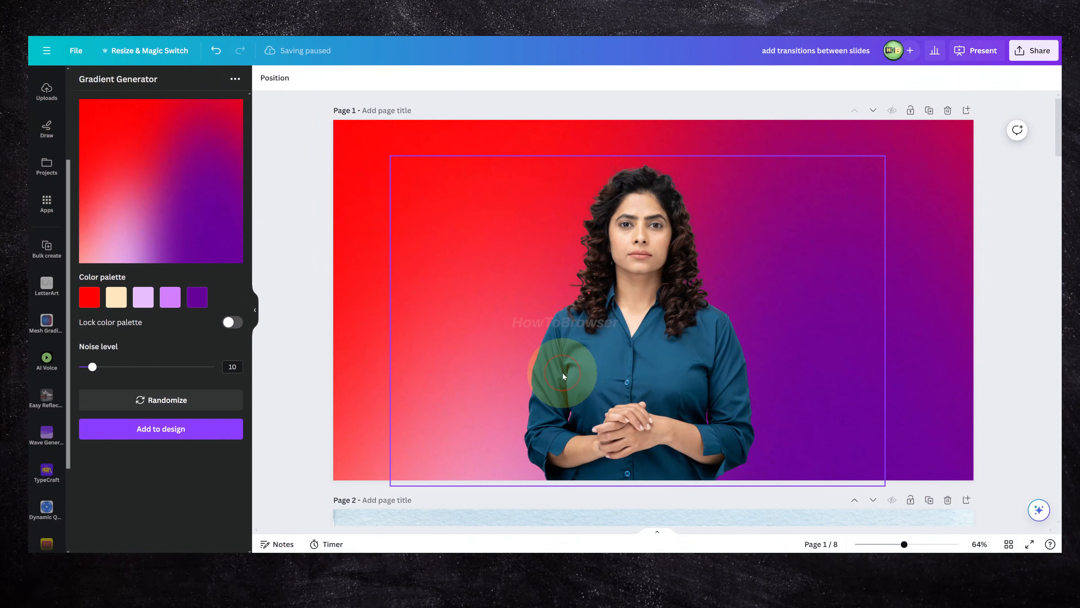